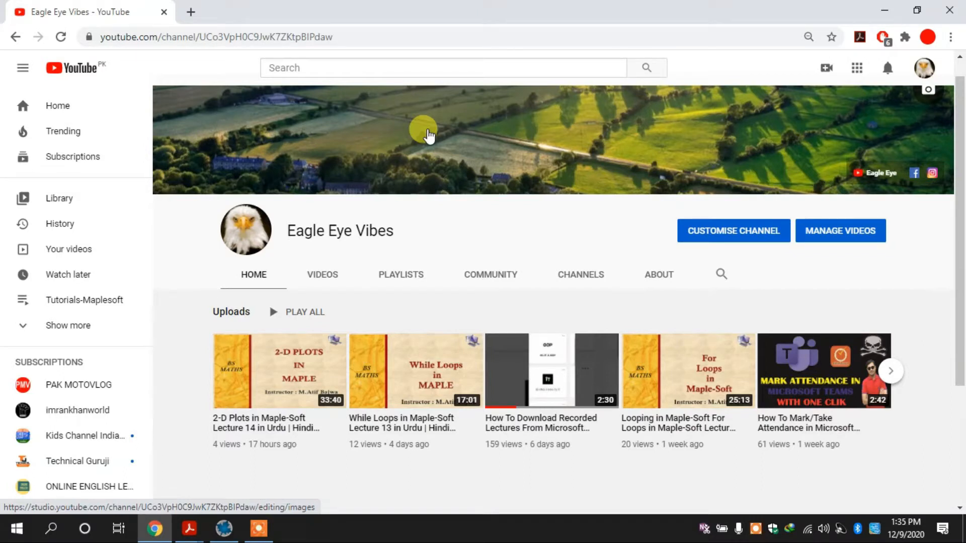
Switch to the 3d Plots in Maple PDF in Acrobat Reader and examine the example on default ranges for trigonometric 3-D plots
{"action": "mouse_move", "coordinate": [308, 384]}
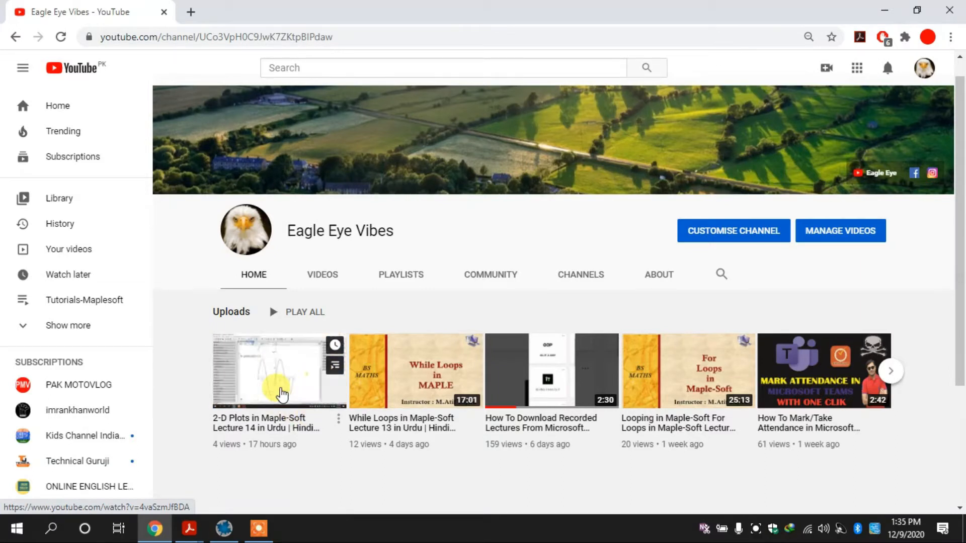
{"action": "mouse_move", "coordinate": [189, 527]}
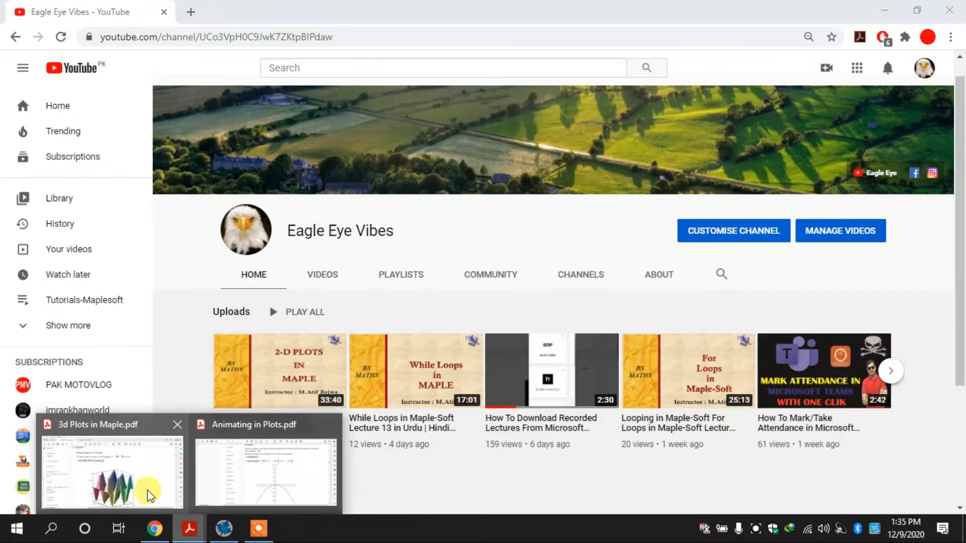
{"action": "left_click", "coordinate": [147, 476]}
{"action": "scroll", "coordinate": [435, 221], "scroll_direction": "up", "scroll_amount": 1}
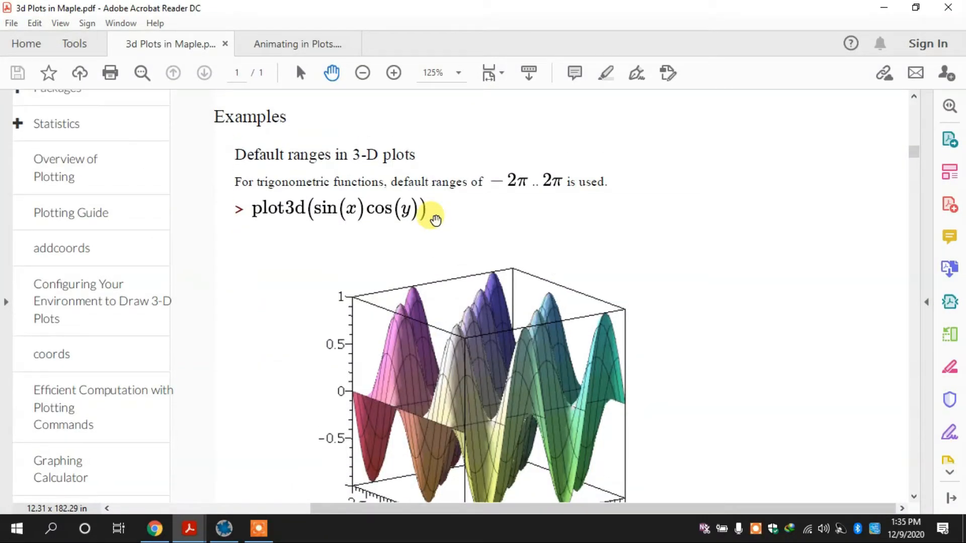
{"action": "scroll", "coordinate": [435, 221], "scroll_direction": "down", "scroll_amount": 2}
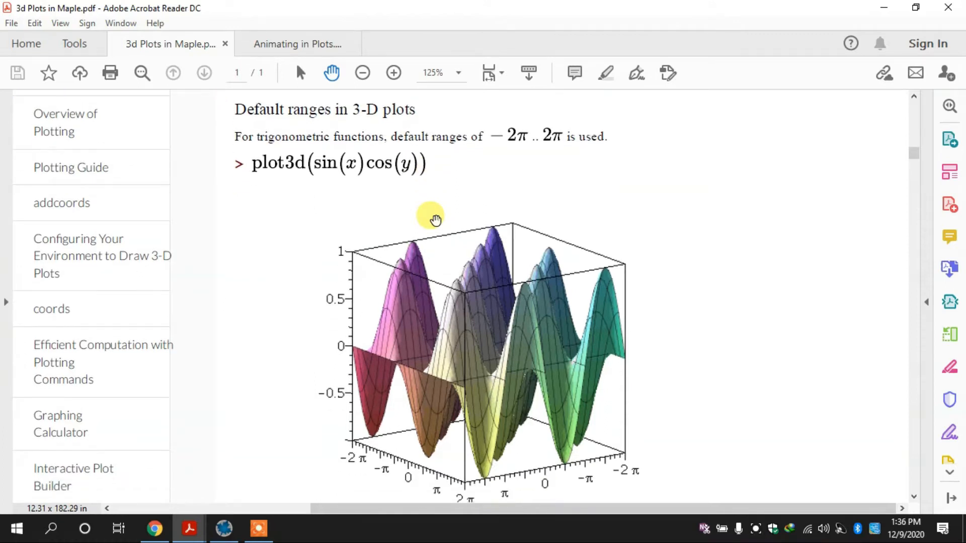
{"action": "scroll", "coordinate": [435, 220], "scroll_direction": "down", "scroll_amount": 1}
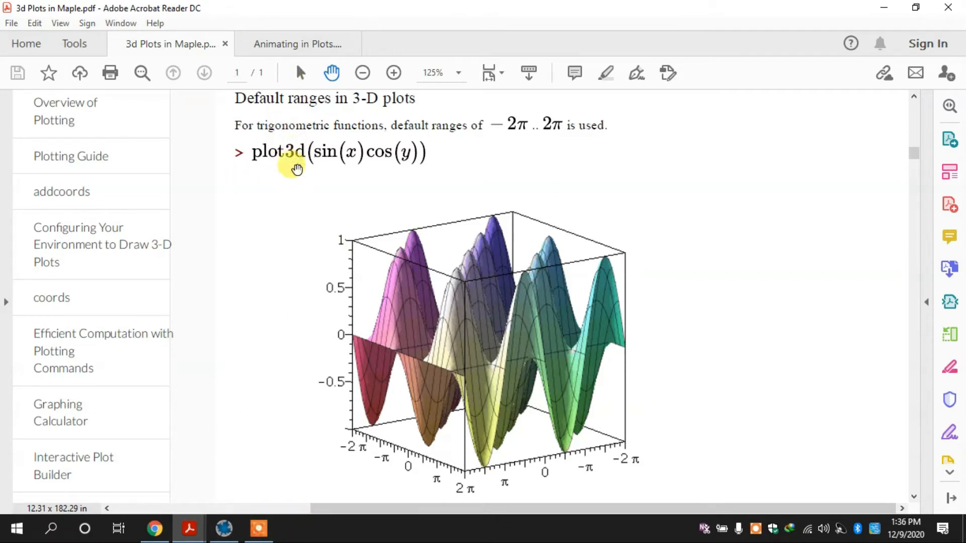
Switch to Maple 2015 and create a new worksheet with an enlarged view
{"action": "left_click", "coordinate": [224, 527]}
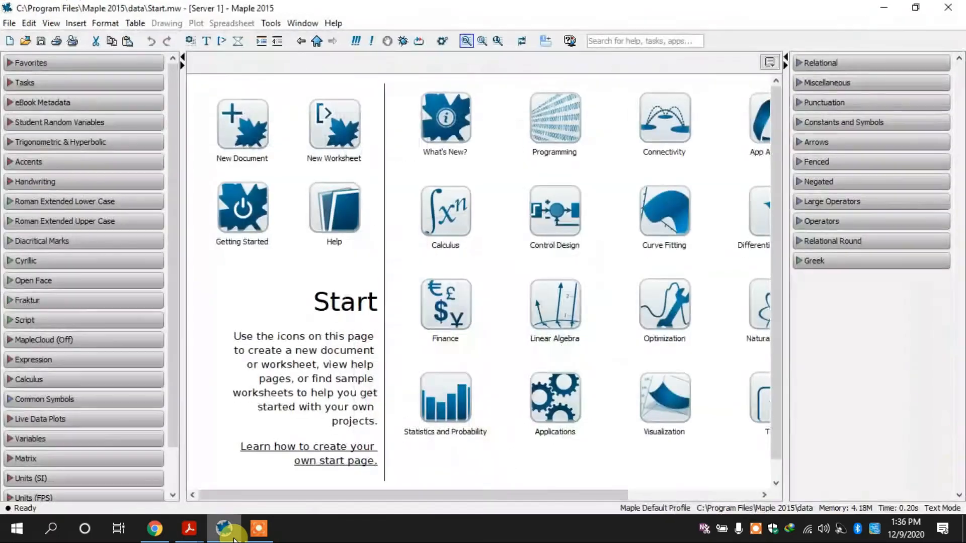
{"action": "left_click", "coordinate": [329, 122]}
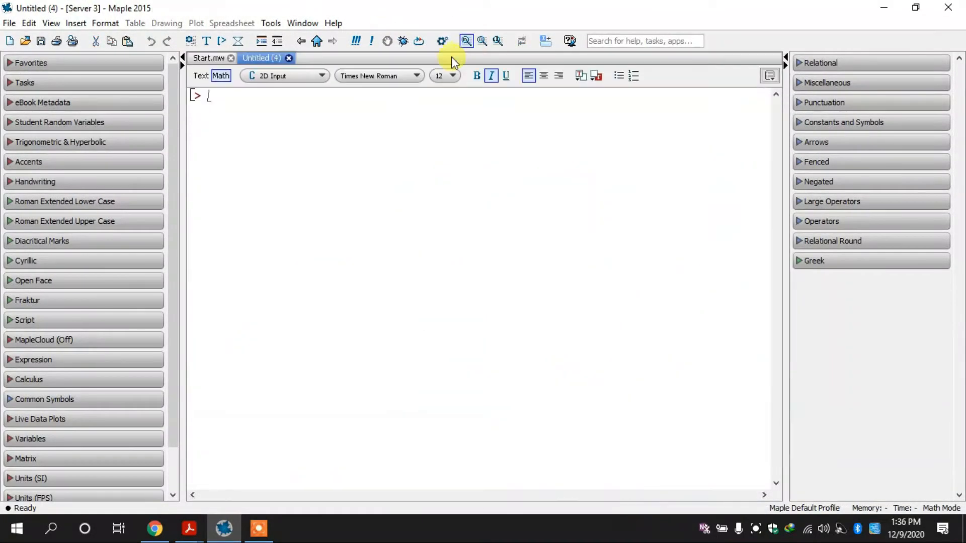
{"action": "left_click", "coordinate": [503, 44]}
Enter and execute plot(sin(x), x) to draw the two-dimensional sine curve
{"action": "type", "text": "plot"}
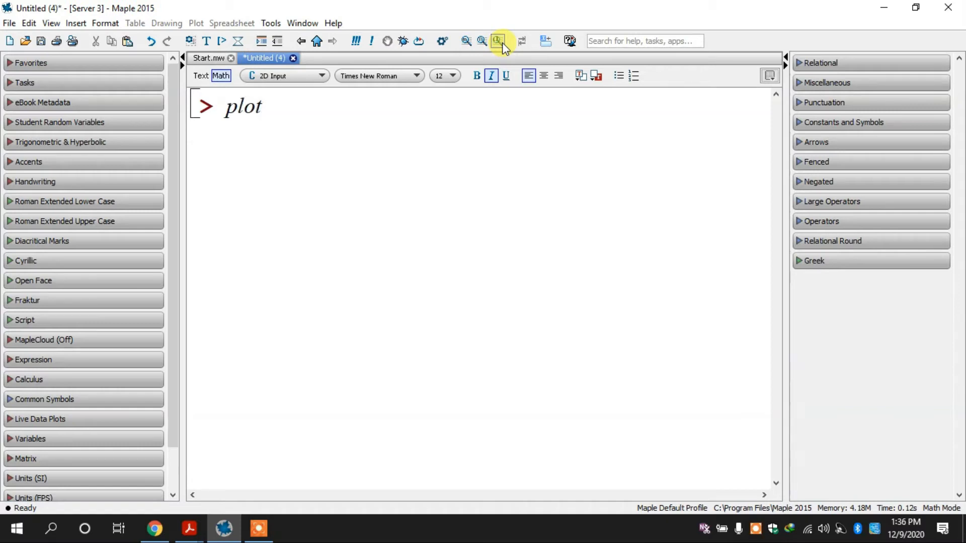
{"action": "type", "text": "(sin(x"}
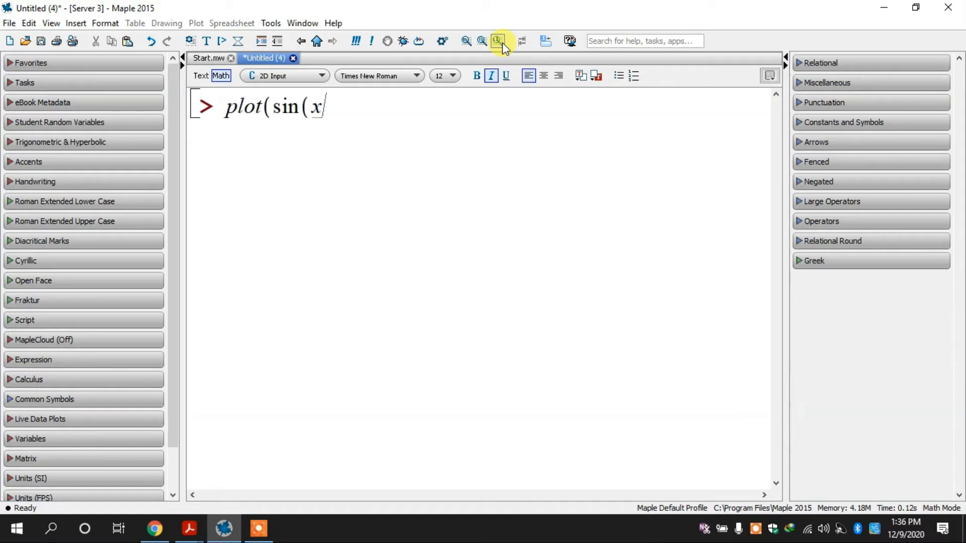
{"action": "type", "text": "), x)"}
{"action": "key", "text": "Return"}
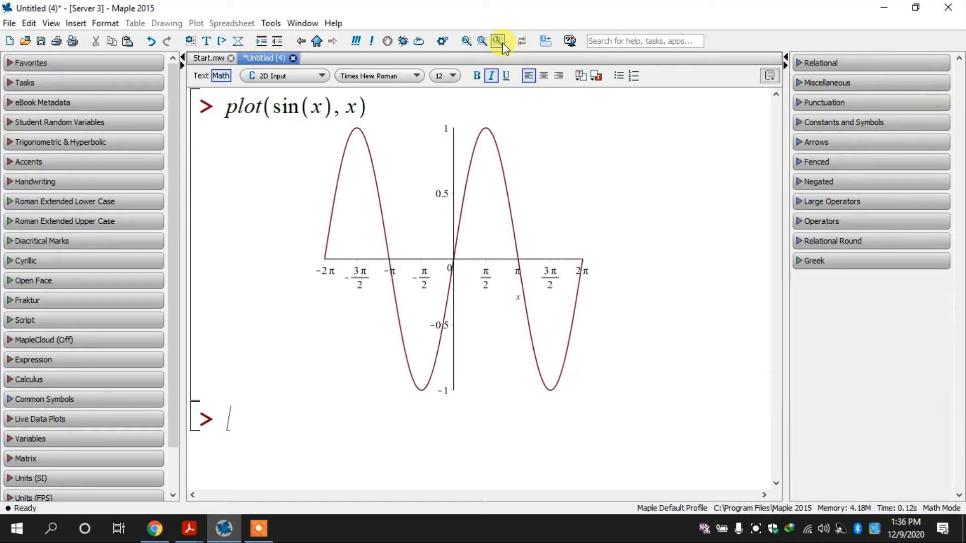
Display vertical and horizontal gridlines on the sine curve plot
{"action": "left_click", "coordinate": [458, 179]}
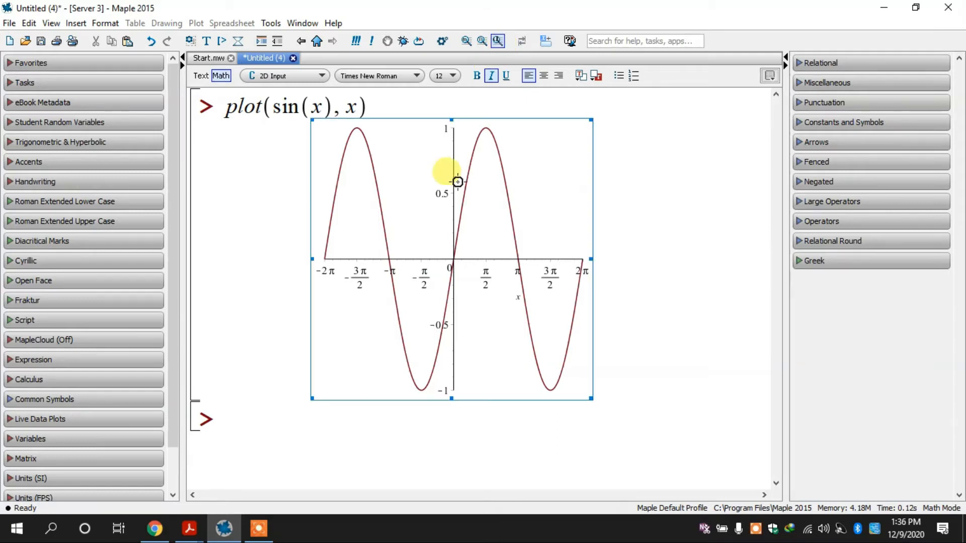
{"action": "left_click", "coordinate": [460, 203]}
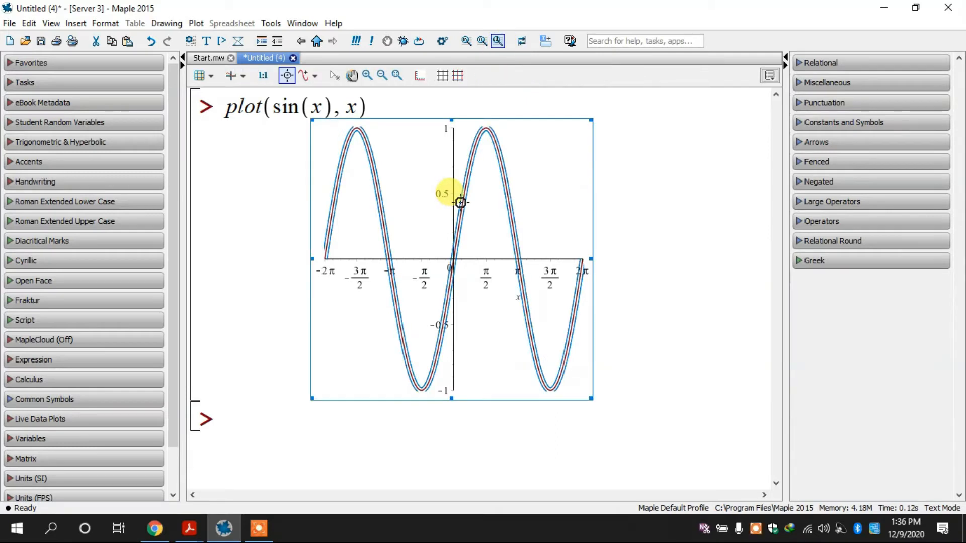
{"action": "right_click", "coordinate": [461, 202]}
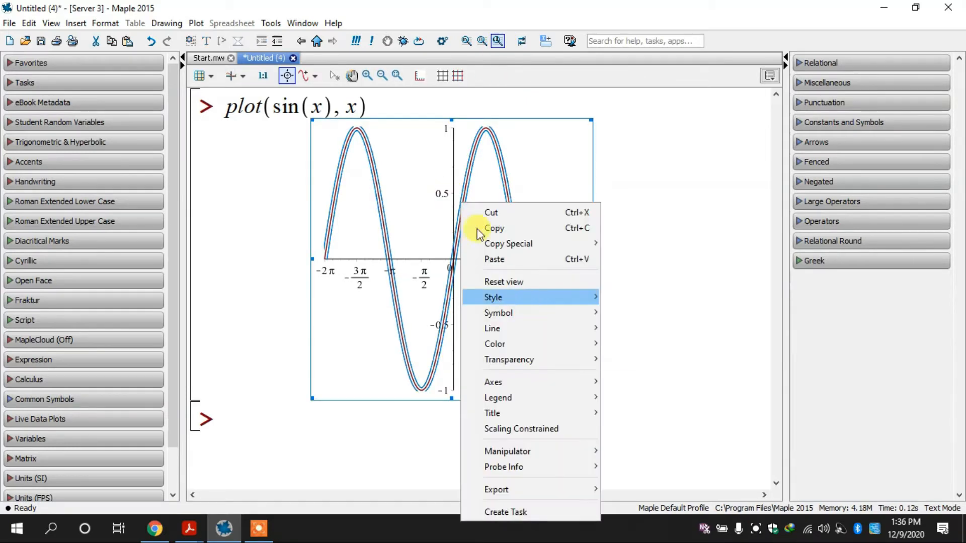
{"action": "left_click", "coordinate": [445, 171]}
{"action": "left_click", "coordinate": [445, 80]}
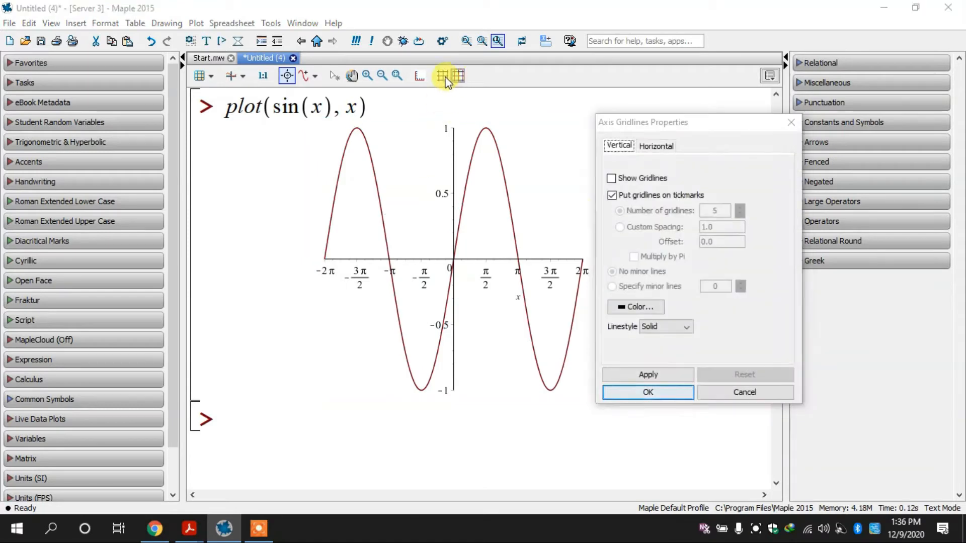
{"action": "left_click", "coordinate": [674, 392]}
{"action": "left_click", "coordinate": [429, 219]}
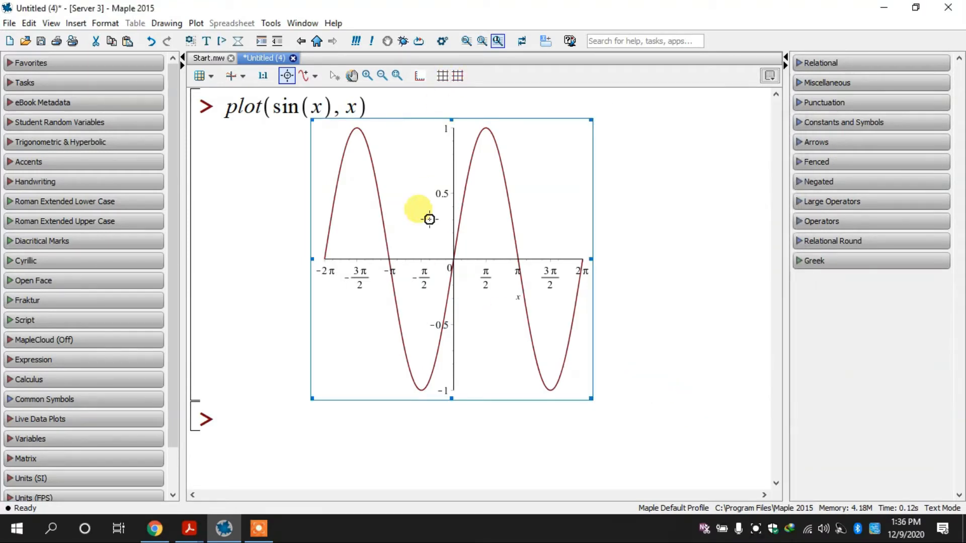
{"action": "left_click", "coordinate": [443, 81]}
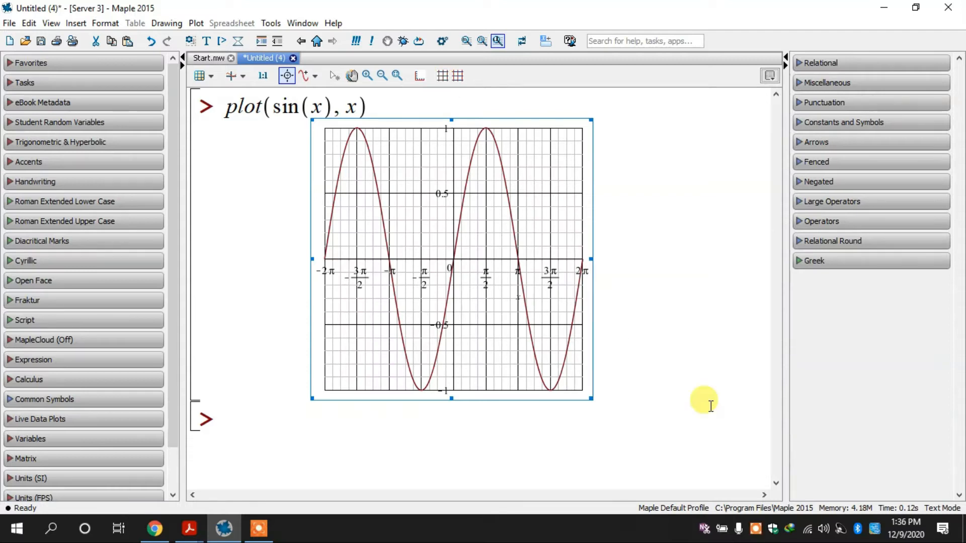
Clear the worksheet, execute plot3d(sin(x)cos(y)), and rotate the resulting surface to a different orientation
{"action": "key", "text": "ctrl+a"}
{"action": "key", "text": "Delete"}
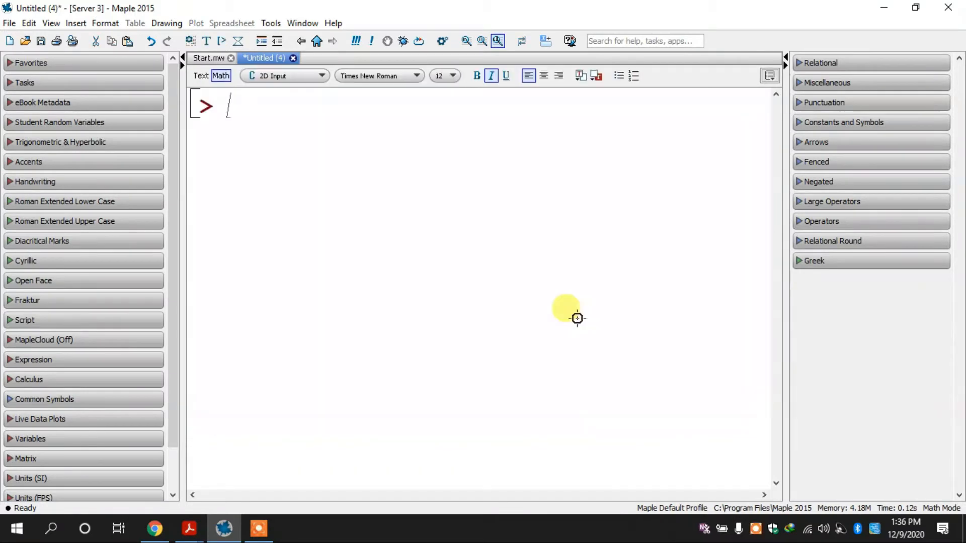
{"action": "type", "text": "plot"}
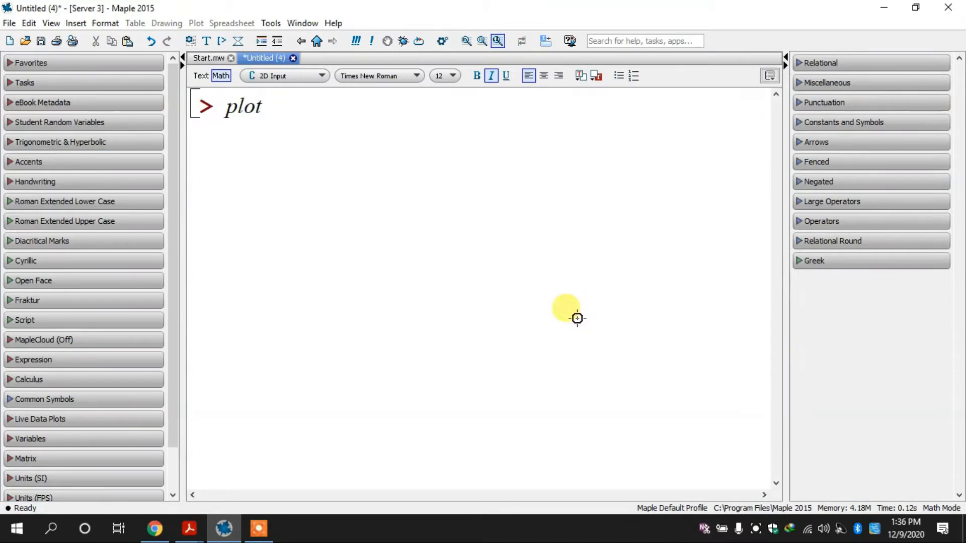
{"action": "type", "text": "3d("}
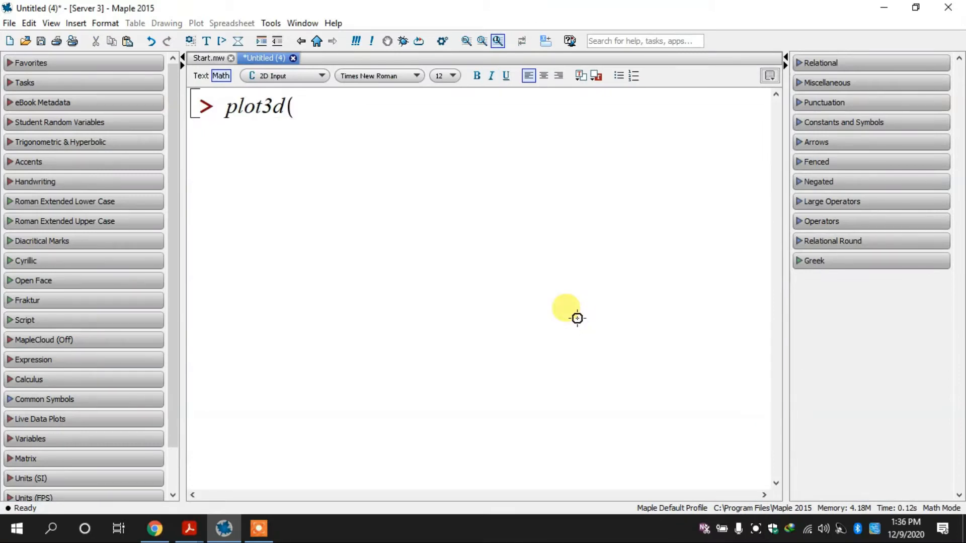
{"action": "type", "text": "sin(x"}
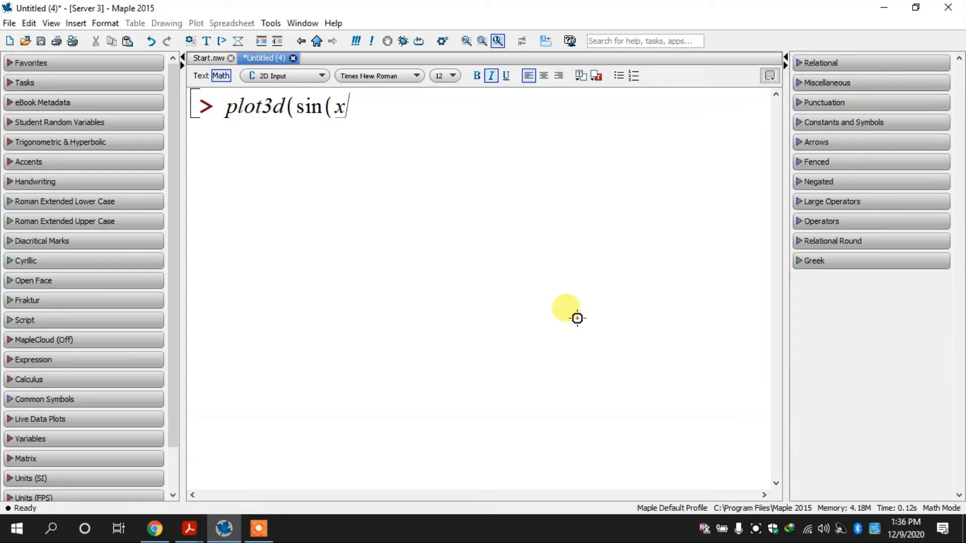
{"action": "type", "text": ") cos("}
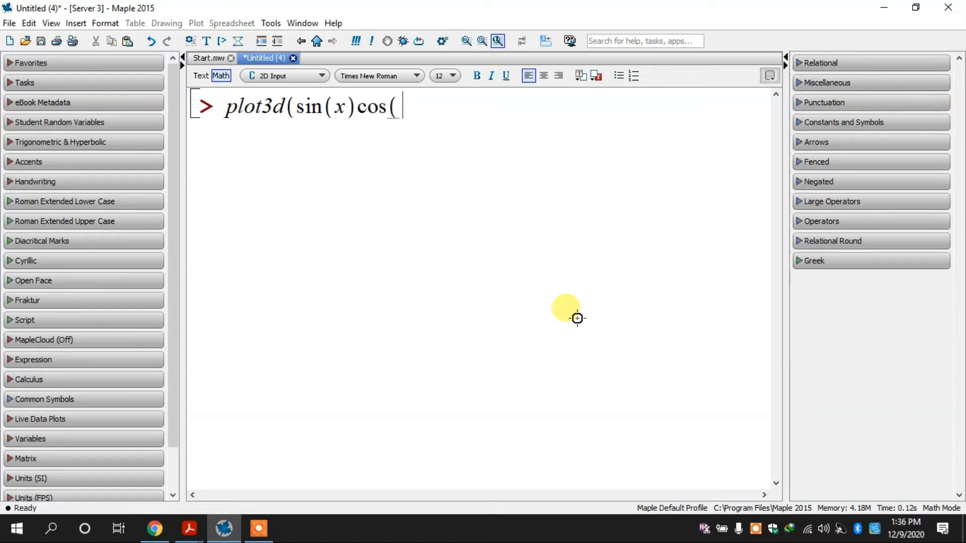
{"action": "type", "text": "y))"}
{"action": "key", "text": "Return"}
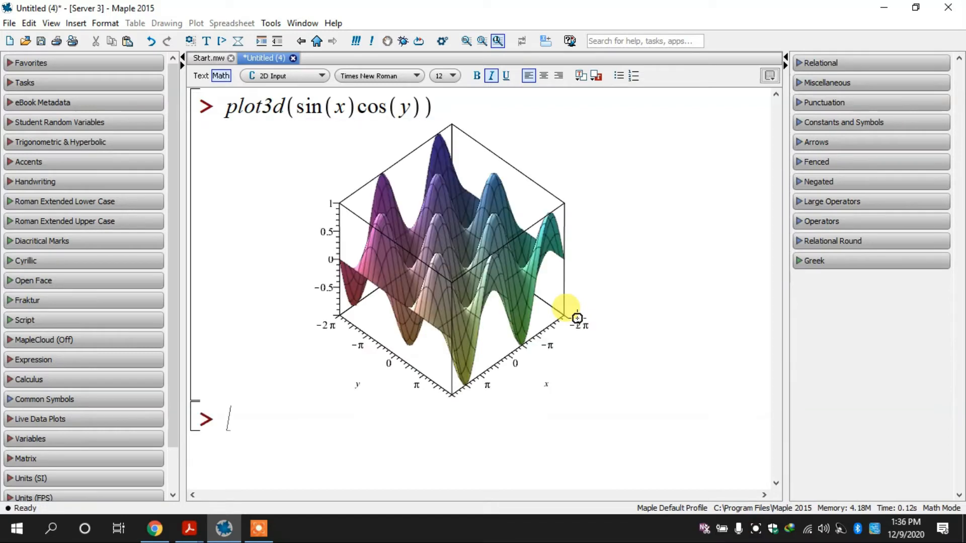
{"action": "left_click_drag", "start_coordinate": [476, 270], "coordinate": [626, 233]}
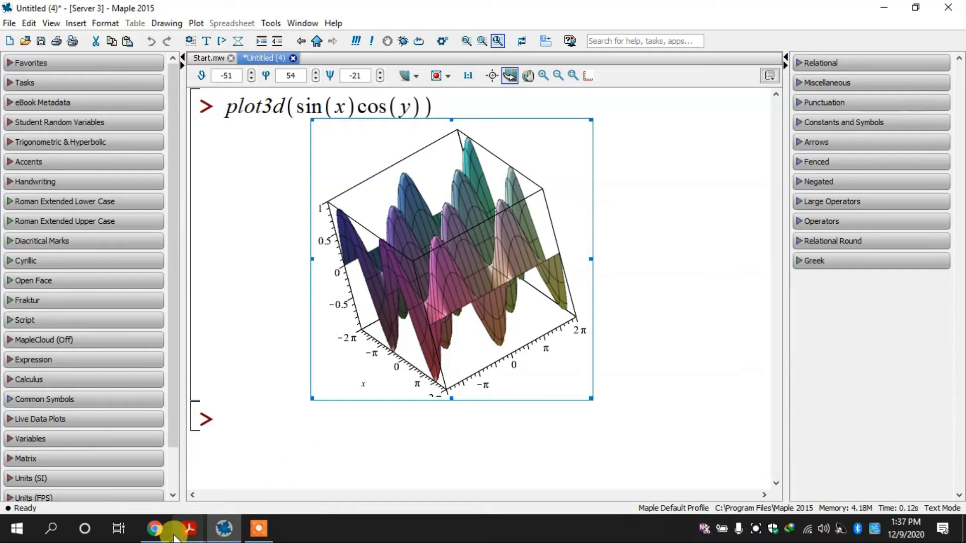
Switch back to the 3d Plots in Maple PDF and examine the example on default ranges when range arguments are not provided
{"action": "left_click", "coordinate": [156, 529]}
{"action": "left_click", "coordinate": [156, 529]}
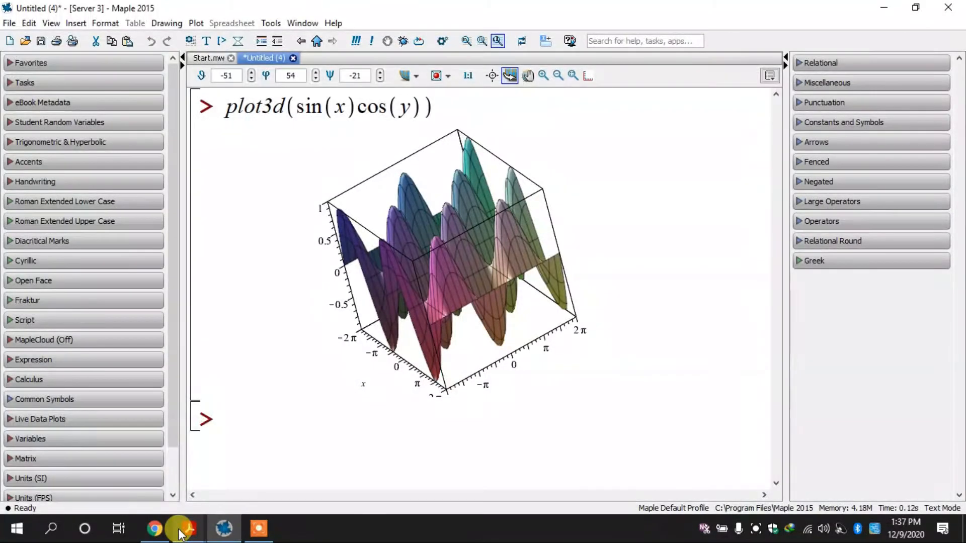
{"action": "mouse_move", "coordinate": [190, 528]}
{"action": "left_click", "coordinate": [146, 484]}
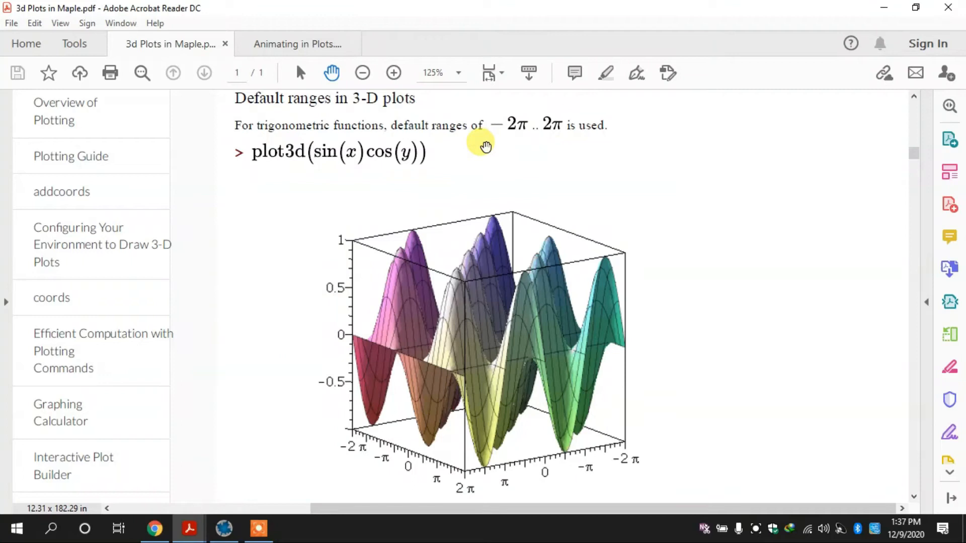
{"action": "scroll", "coordinate": [485, 145], "scroll_direction": "up", "scroll_amount": 1}
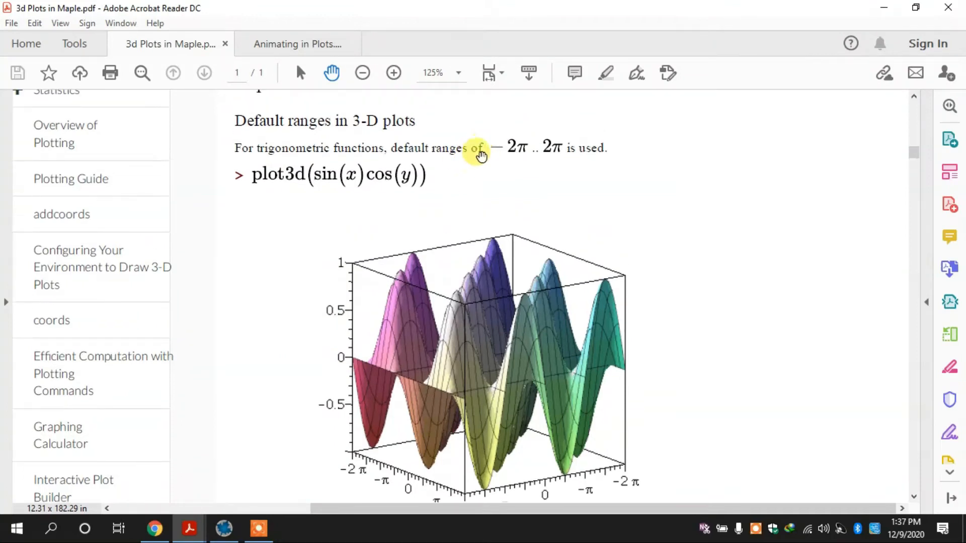
{"action": "left_click", "coordinate": [394, 72]}
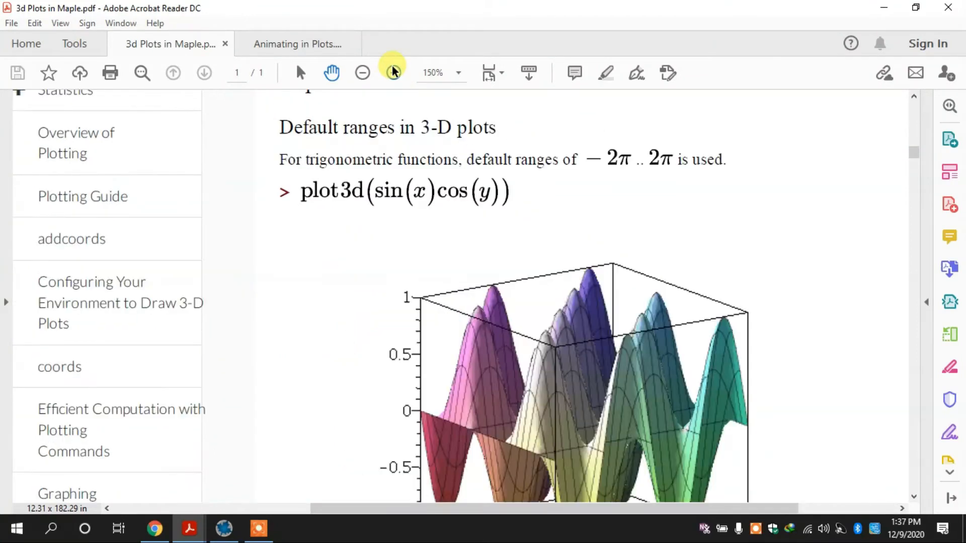
{"action": "key", "text": "Right"}
{"action": "key", "text": "Right"}
{"action": "key", "text": "Right"}
{"action": "key", "text": "Right"}
{"action": "key", "text": "Right"}
{"action": "key", "text": "Right"}
{"action": "key", "text": "Right"}
{"action": "key", "text": "Right"}
{"action": "key", "text": "Right"}
{"action": "key", "text": "Right"}
{"action": "key", "text": "Right"}
{"action": "key", "text": "Right"}
{"action": "key", "text": "Right"}
{"action": "key", "text": "Right"}
{"action": "key", "text": "Right"}
{"action": "key", "text": "Down"}
{"action": "key", "text": "Down"}
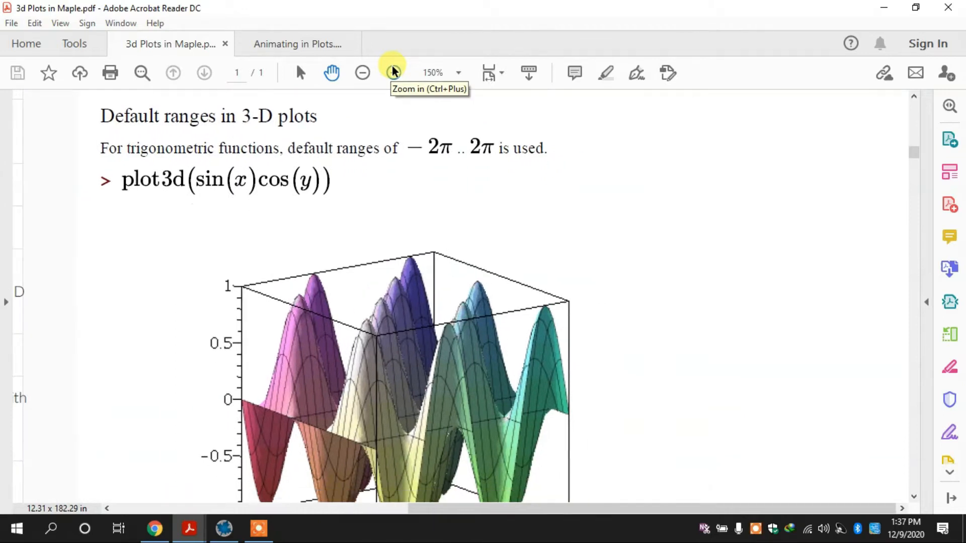
{"action": "key", "text": "Down"}
{"action": "key", "text": "Down"}
{"action": "key", "text": "Down"}
{"action": "key", "text": "Down"}
{"action": "key", "text": "Down"}
{"action": "key", "text": "Down"}
{"action": "key", "text": "Down"}
{"action": "key", "text": "Down"}
{"action": "key", "text": "Down"}
{"action": "key", "text": "Down"}
{"action": "key", "text": "Down"}
{"action": "key", "text": "Down"}
{"action": "key", "text": "Down"}
{"action": "key", "text": "Down"}
{"action": "key", "text": "Down"}
{"action": "key", "text": "Down"}
{"action": "key", "text": "Down"}
{"action": "key", "text": "Down"}
{"action": "key", "text": "Down"}
{"action": "key", "text": "Down"}
{"action": "key", "text": "Down"}
{"action": "key", "text": "Down"}
{"action": "key", "text": "Down"}
{"action": "key", "text": "Down"}
{"action": "key", "text": "Down"}
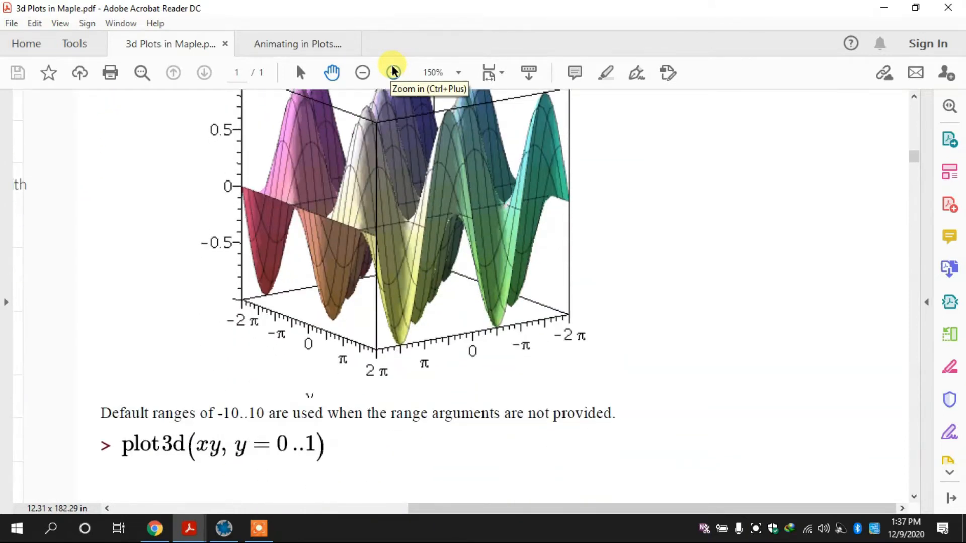
{"action": "key", "text": "Down"}
{"action": "key", "text": "Down"}
{"action": "key", "text": "Down"}
{"action": "key", "text": "Down"}
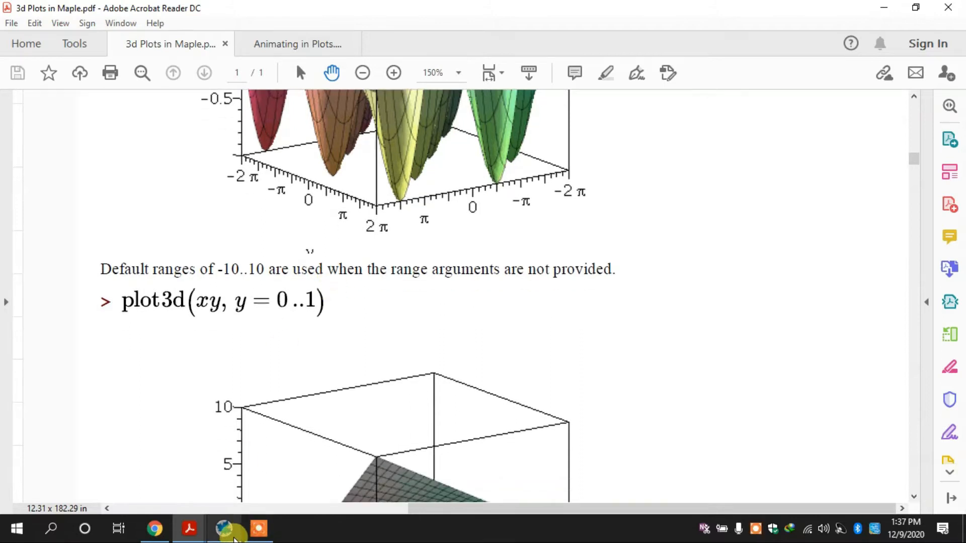
Switch to Maple, replace the worksheet content with an executed plot3d(xy), and rotate the resulting plane
{"action": "left_click", "coordinate": [228, 534]}
{"action": "key", "text": "ctrl+a"}
{"action": "key", "text": "Delete"}
{"action": "type", "text": "p"}
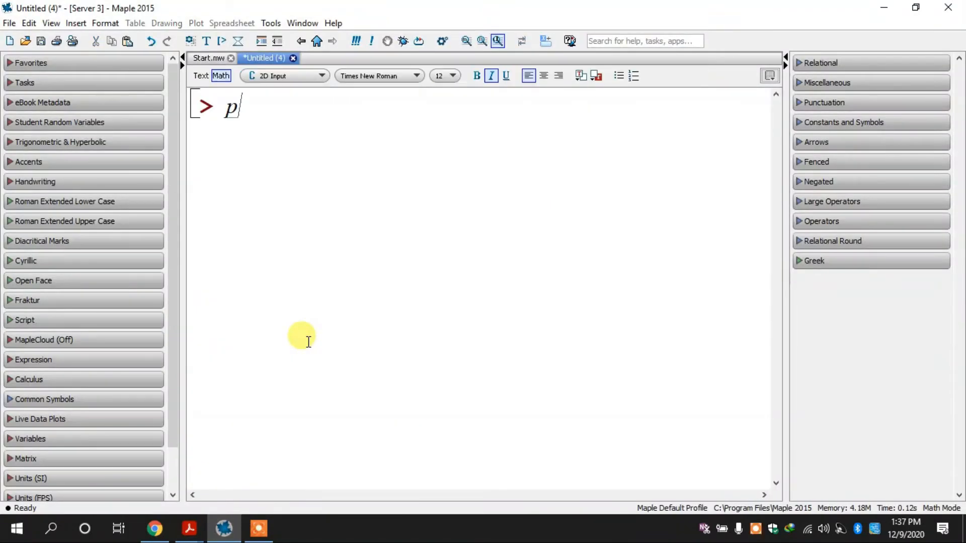
{"action": "type", "text": "lot3d"}
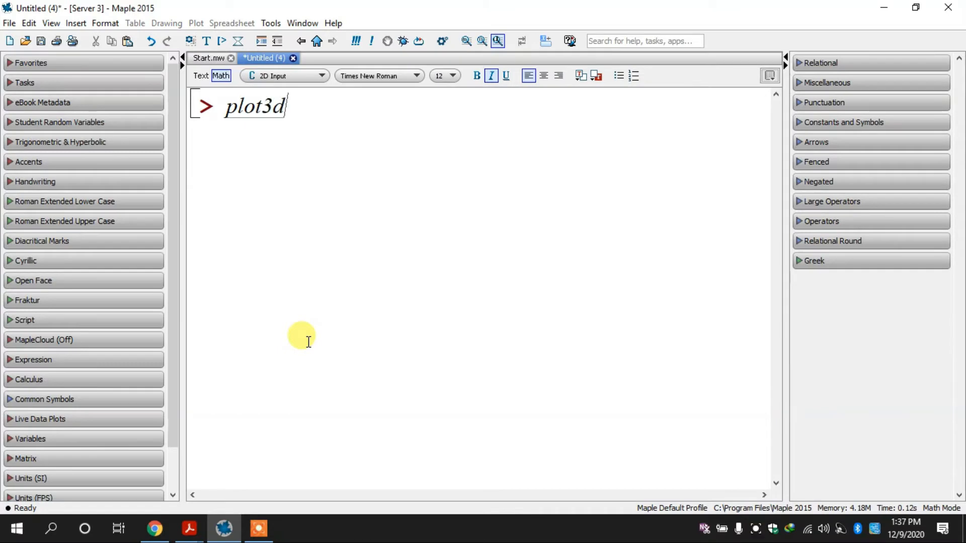
{"action": "type", "text": "(xy)"}
{"action": "key", "text": "Return"}
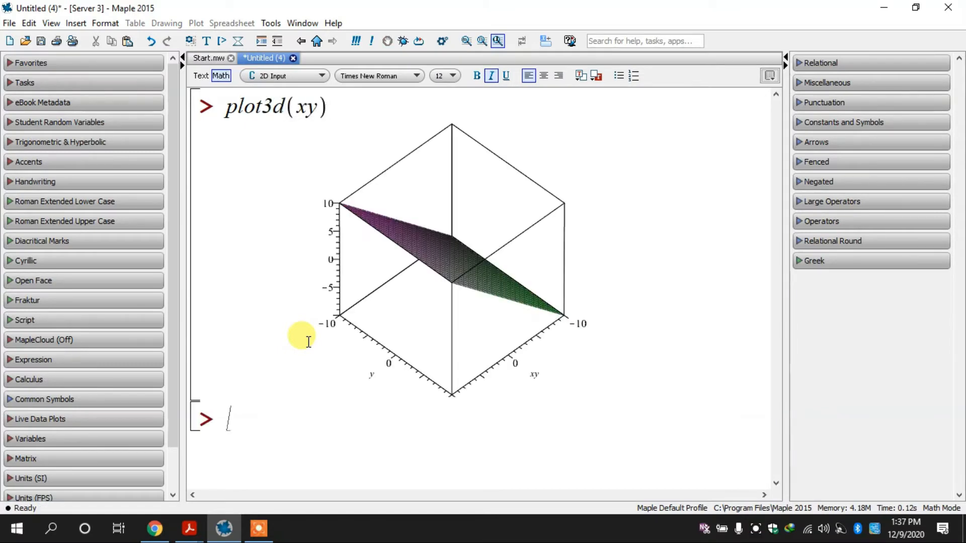
{"action": "left_click", "coordinate": [459, 201]}
{"action": "left_click_drag", "start_coordinate": [459, 201], "coordinate": [462, 240]}
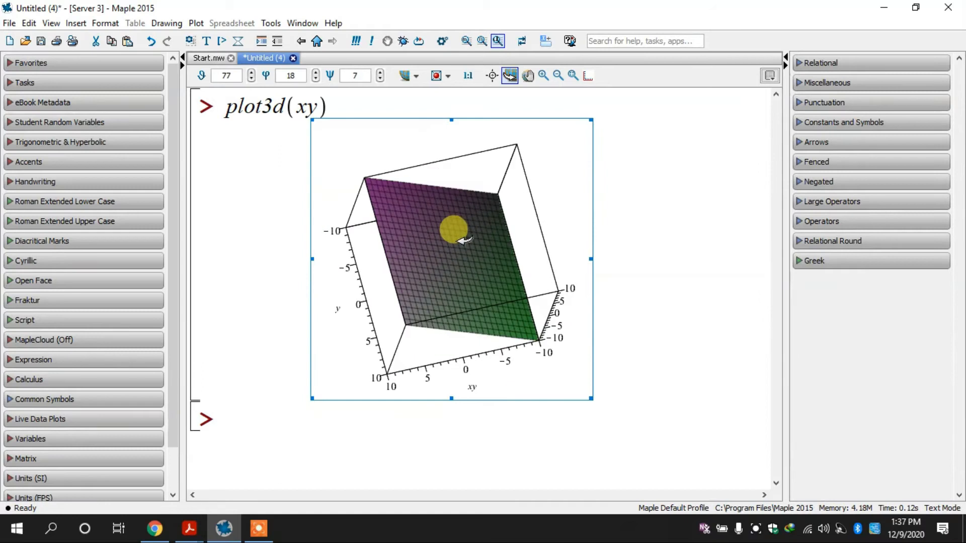
Replace the worksheet content with an executed plot3d(xy, y = 0..5), and rotate the resulting surface
{"action": "key", "text": "ctrl+a"}
{"action": "key", "text": "Delete"}
{"action": "type", "text": "plot3d(xy, y ="}
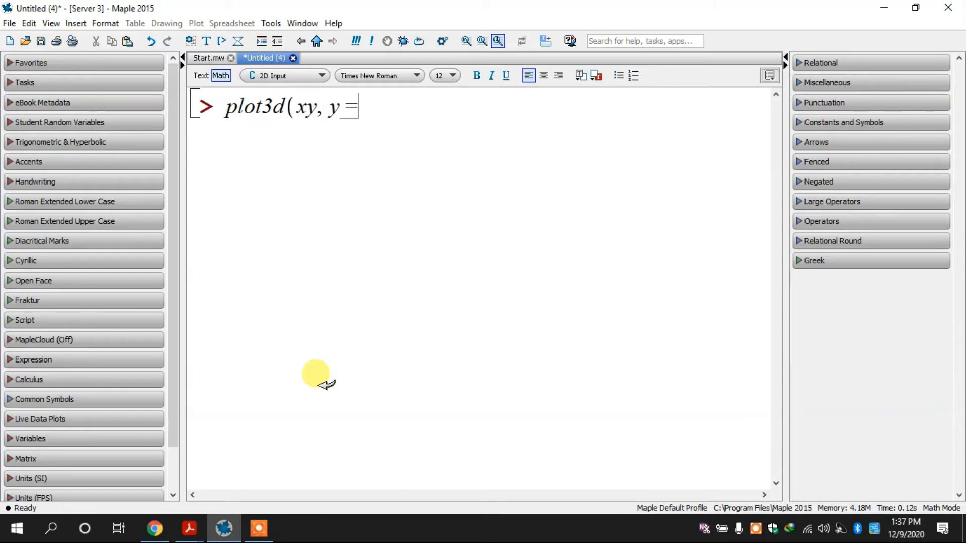
{"action": "left_click", "coordinate": [230, 533]}
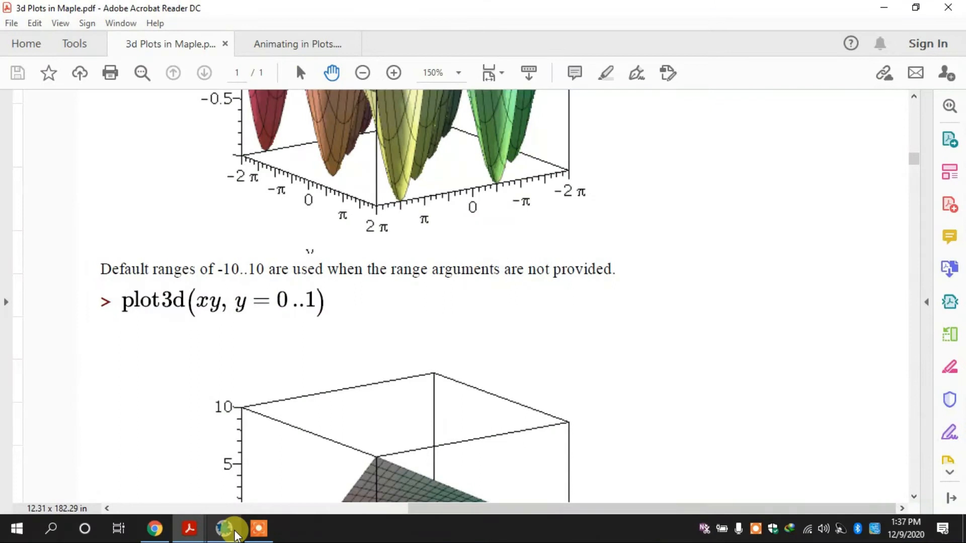
{"action": "left_click", "coordinate": [234, 536]}
{"action": "type", "text": "0 ..5)"}
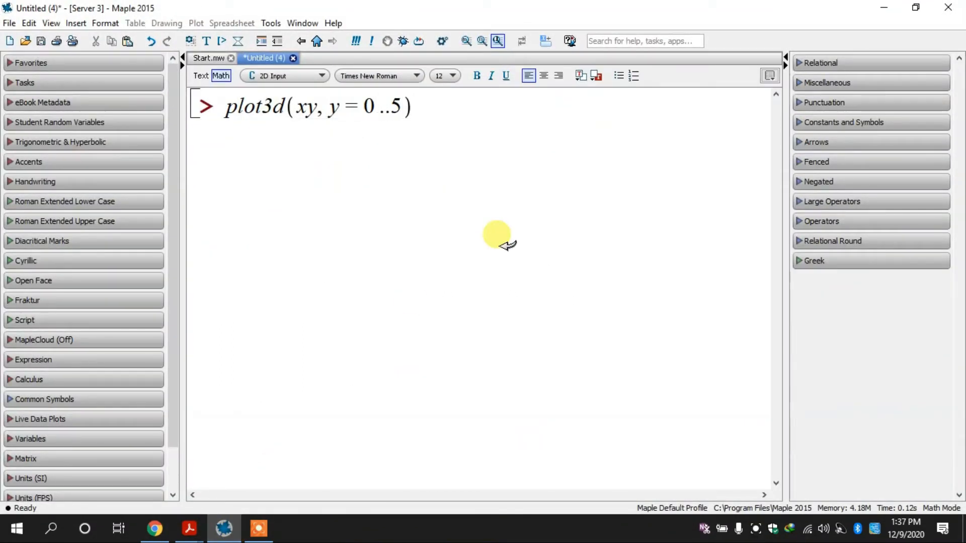
{"action": "key", "text": "Return"}
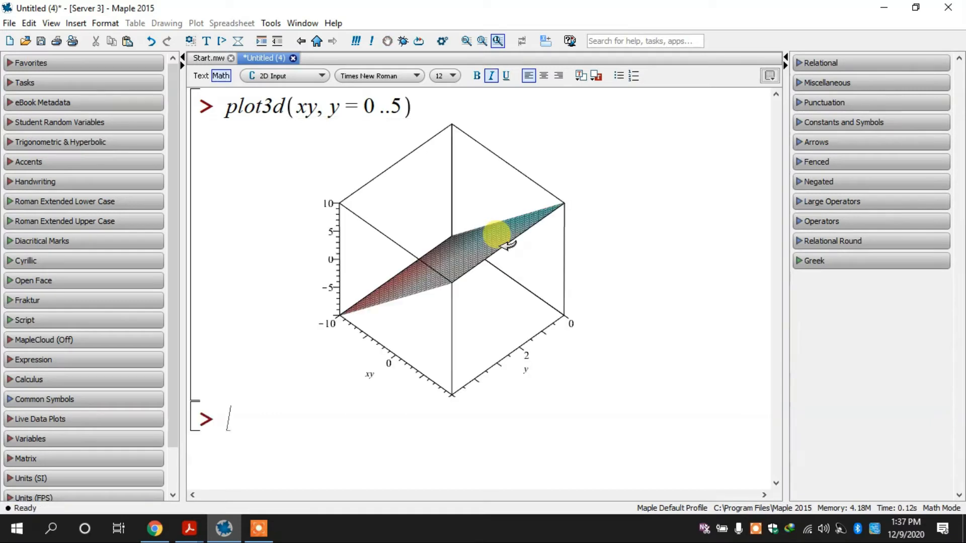
{"action": "left_click", "coordinate": [508, 245]}
{"action": "left_click_drag", "start_coordinate": [453, 231], "coordinate": [472, 243]}
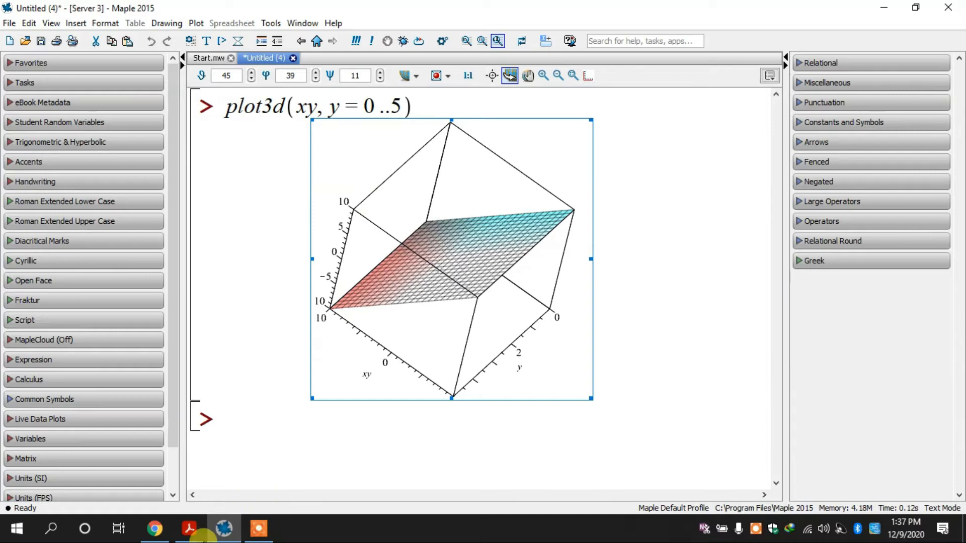
Switch to the 3d Plots in Maple PDF and examine the section on generating three-dimensional surfaces using expressions or procedures
{"action": "mouse_move", "coordinate": [189, 528]}
{"action": "left_click", "coordinate": [181, 453]}
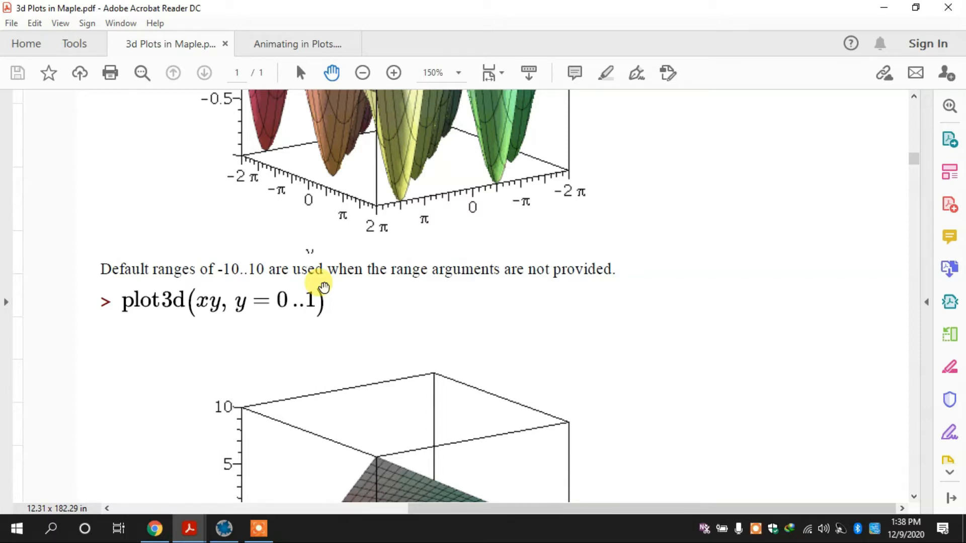
{"action": "scroll", "coordinate": [323, 287], "scroll_direction": "down", "scroll_amount": 5}
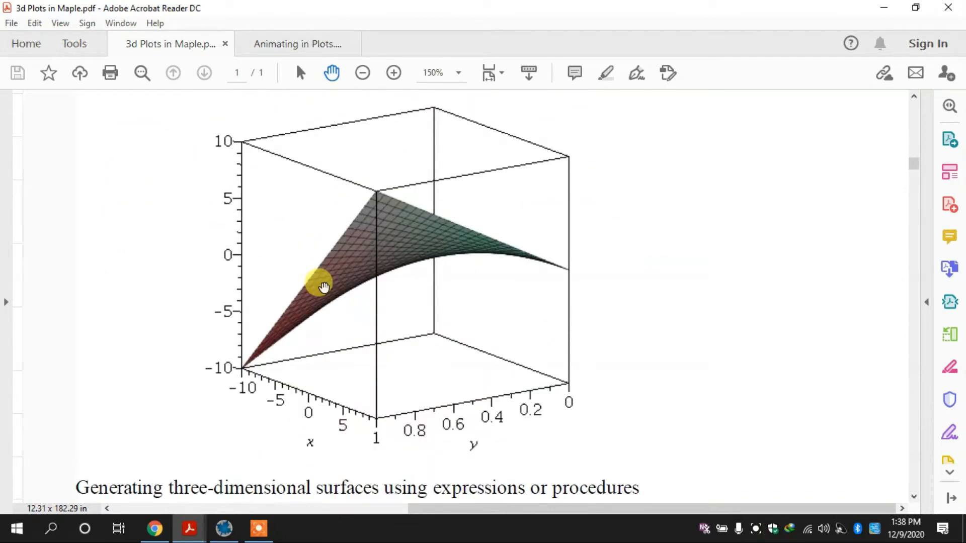
{"action": "scroll", "coordinate": [324, 287], "scroll_direction": "down", "scroll_amount": 6}
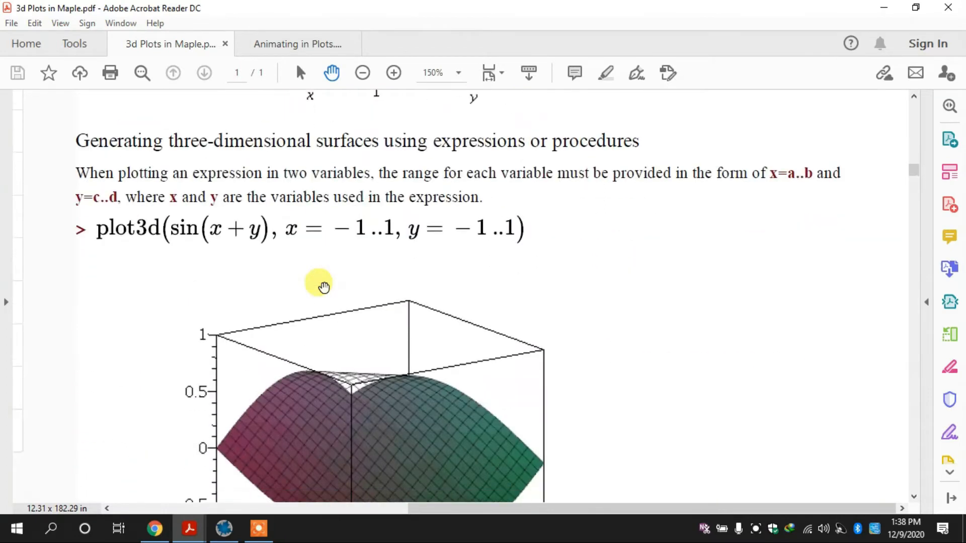
{"action": "scroll", "coordinate": [323, 287], "scroll_direction": "down", "scroll_amount": 1}
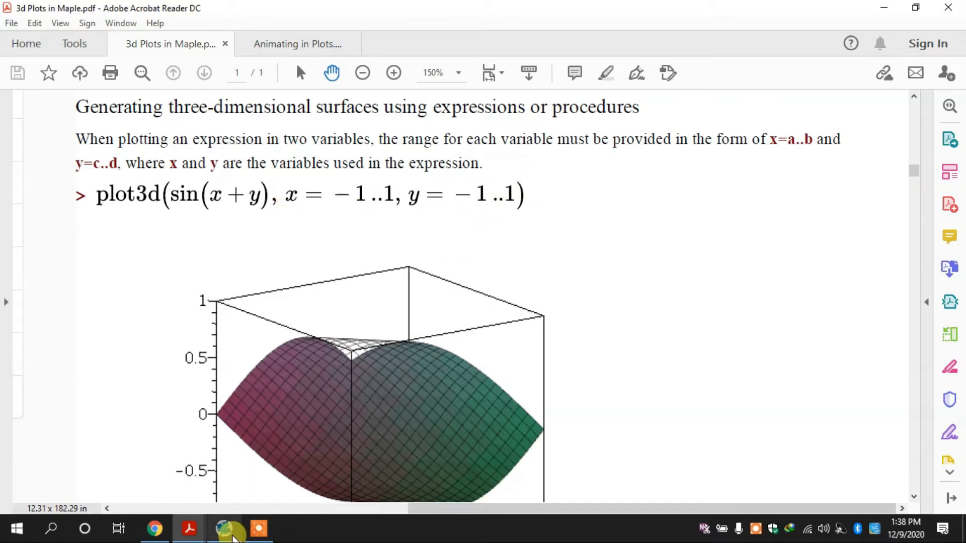
Switch to Maple, clear the worksheet, and begin a plot3d command for sin(x + y) with the range x = -1..1
{"action": "left_click", "coordinate": [232, 537]}
{"action": "key", "text": "ctrl+a"}
{"action": "key", "text": "Delete"}
{"action": "type", "text": "plot3d(sin(x9"}
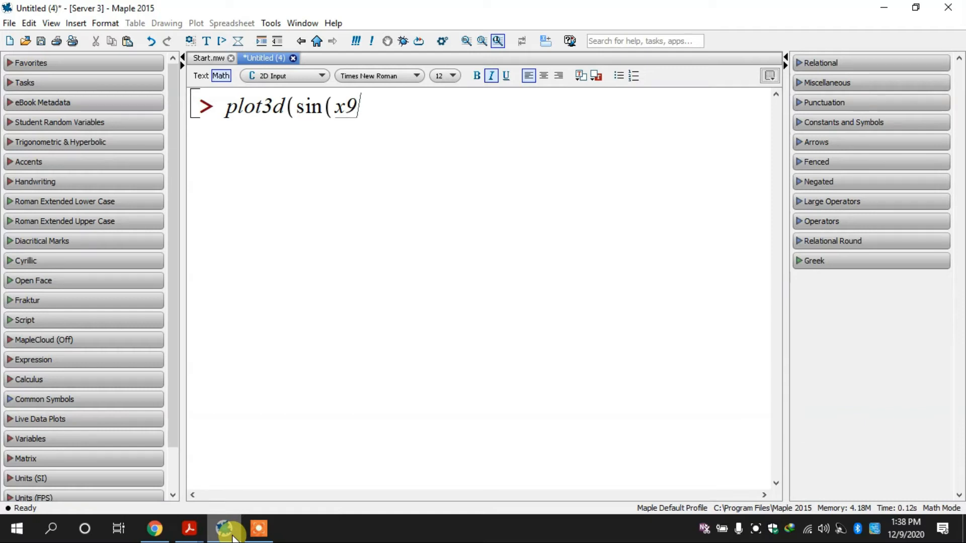
{"action": "key", "text": "BackSpace"}
{"action": "type", "text": "+y);"}
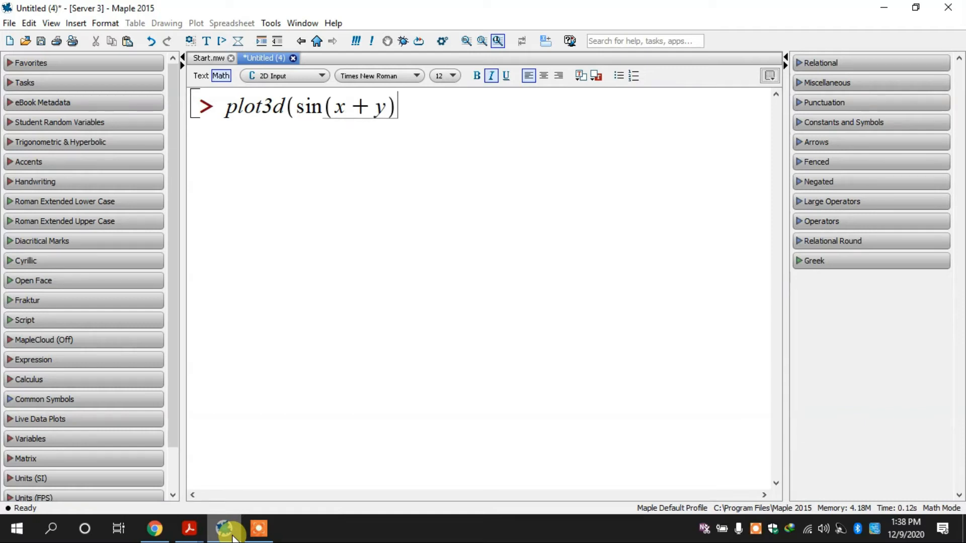
{"action": "type", "text": ","}
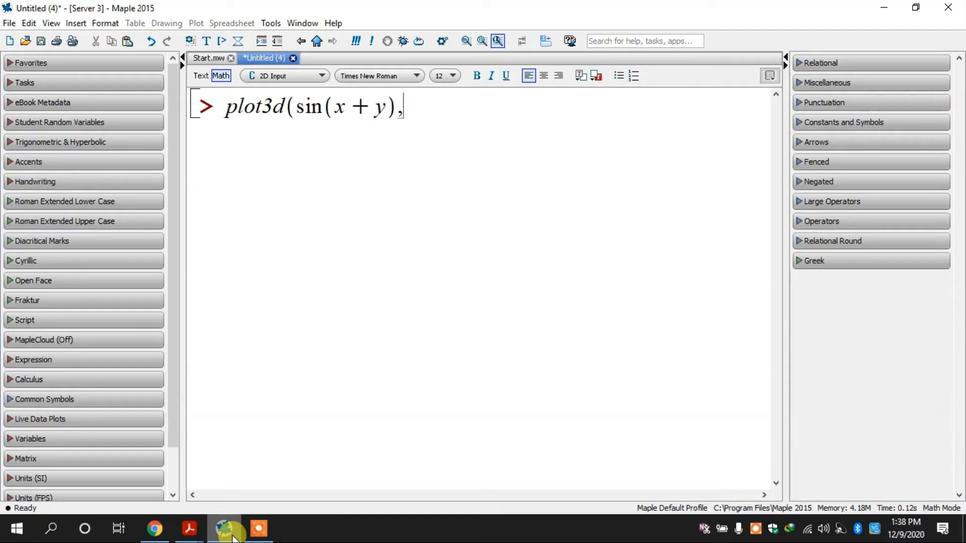
{"action": "type", "text": "x=-1..1"}
Check the command against the PDF, complete it with y = -1..1, execute it in Maple, and rotate the resulting surface
{"action": "left_click", "coordinate": [222, 534]}
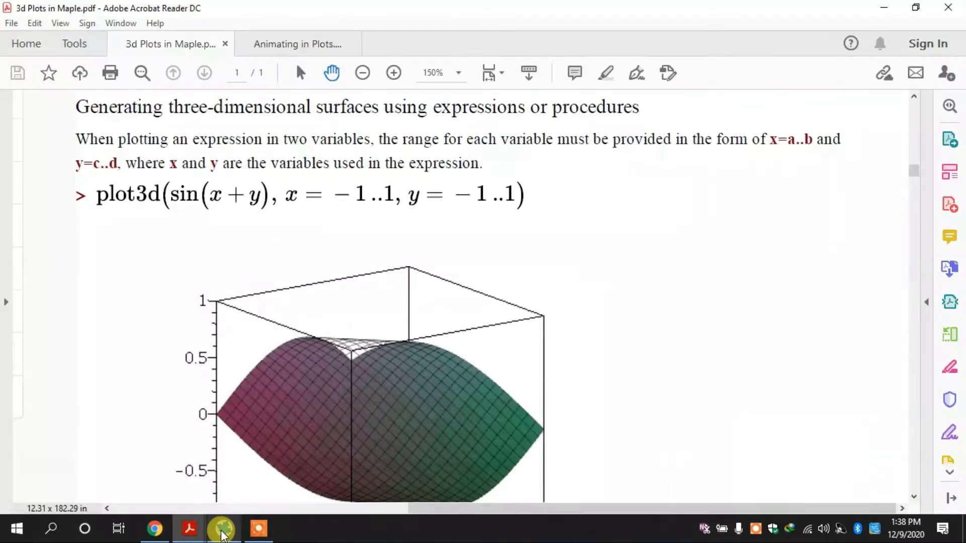
{"action": "left_click", "coordinate": [221, 535]}
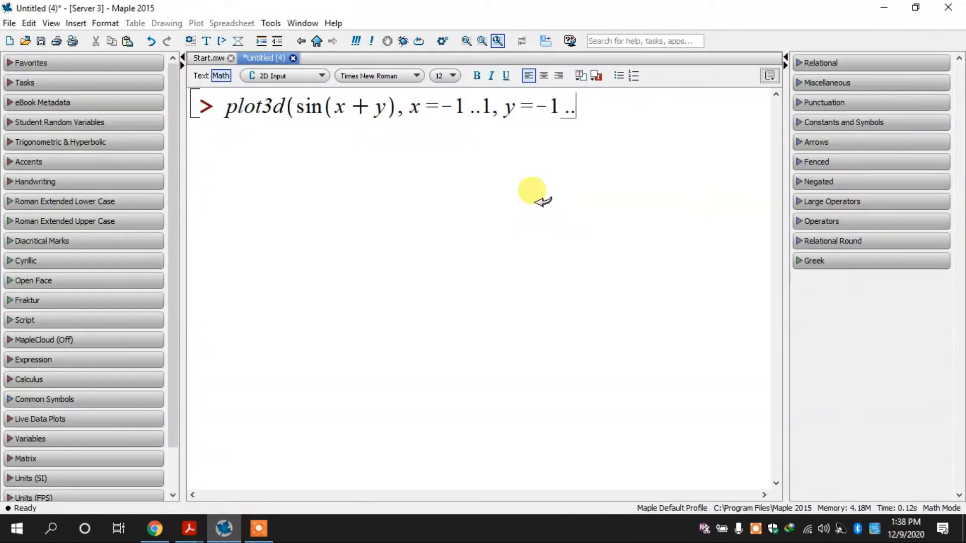
{"action": "type", "text": ")"}
{"action": "key", "text": "Return"}
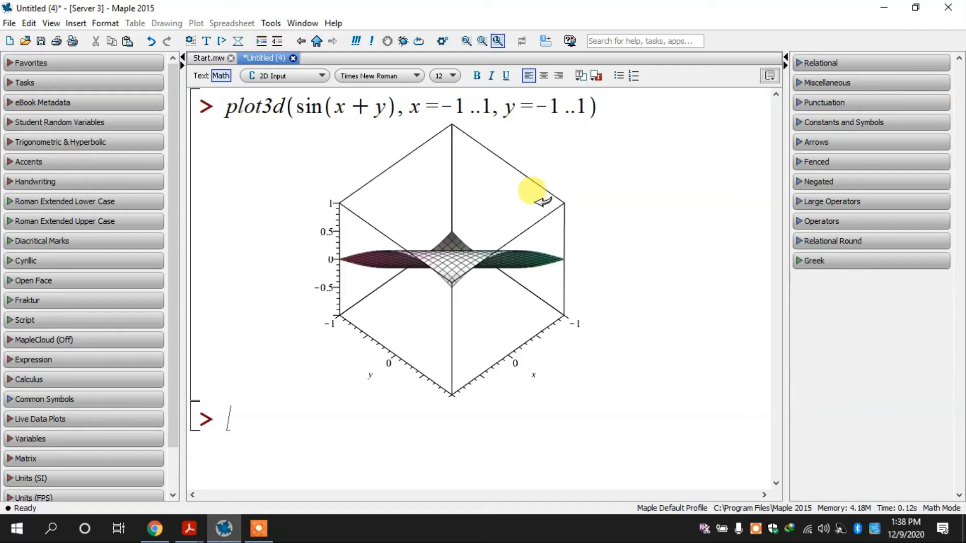
{"action": "left_click_drag", "start_coordinate": [587, 209], "coordinate": [529, 194]}
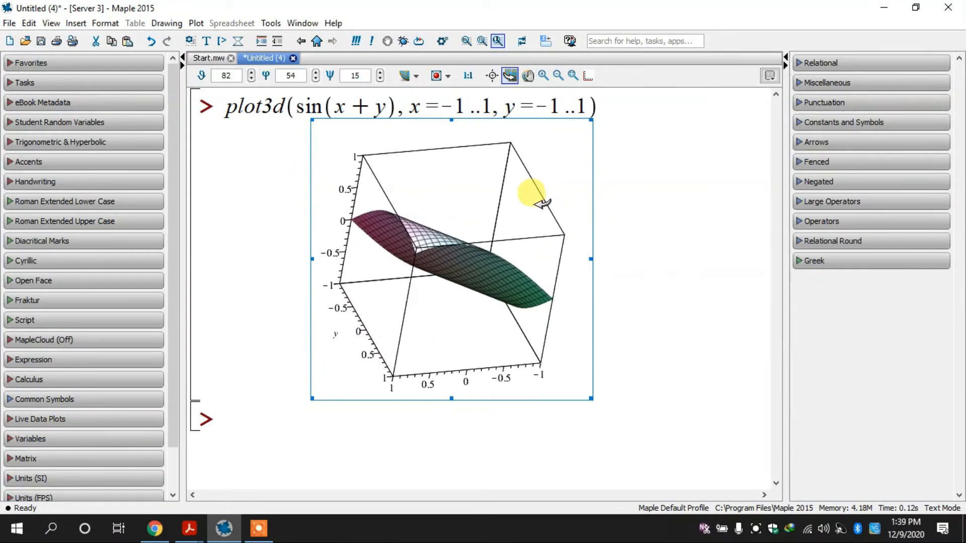
Compare the surface with the sin(x + y) plot in the PDF, and rotate the Maple plot to view it from another orientation
{"action": "left_click", "coordinate": [232, 530]}
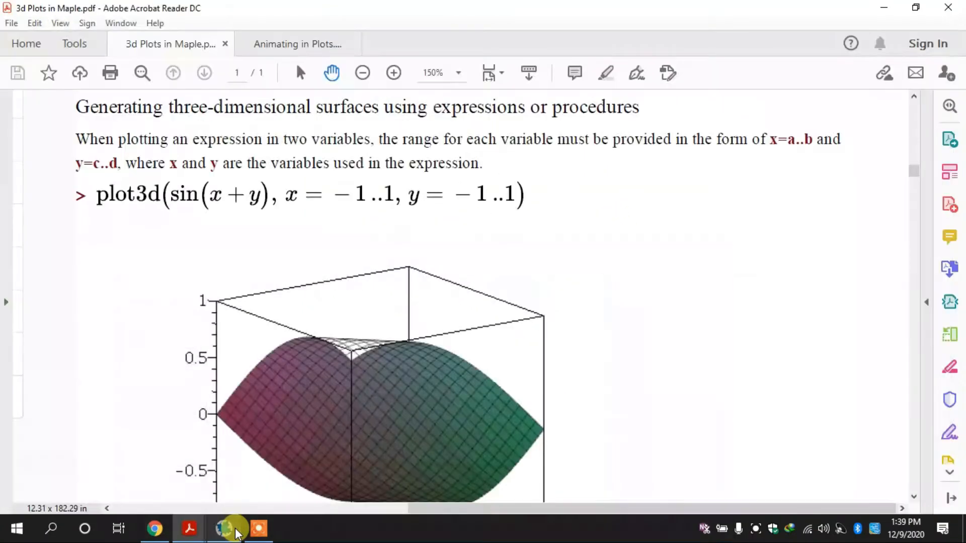
{"action": "scroll", "coordinate": [324, 270], "scroll_direction": "down", "scroll_amount": 5}
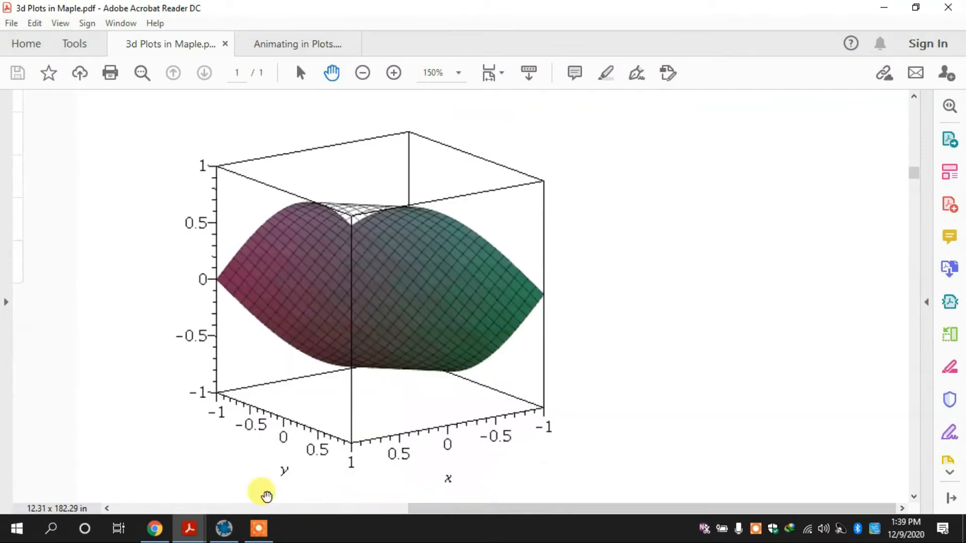
{"action": "left_click", "coordinate": [226, 528]}
{"action": "left_click_drag", "start_coordinate": [362, 324], "coordinate": [523, 121]}
Remove the x and y ranges from the command, execute plot3d(sin(x + y)), and rotate the resulting surface
{"action": "double_click", "coordinate": [415, 104]}
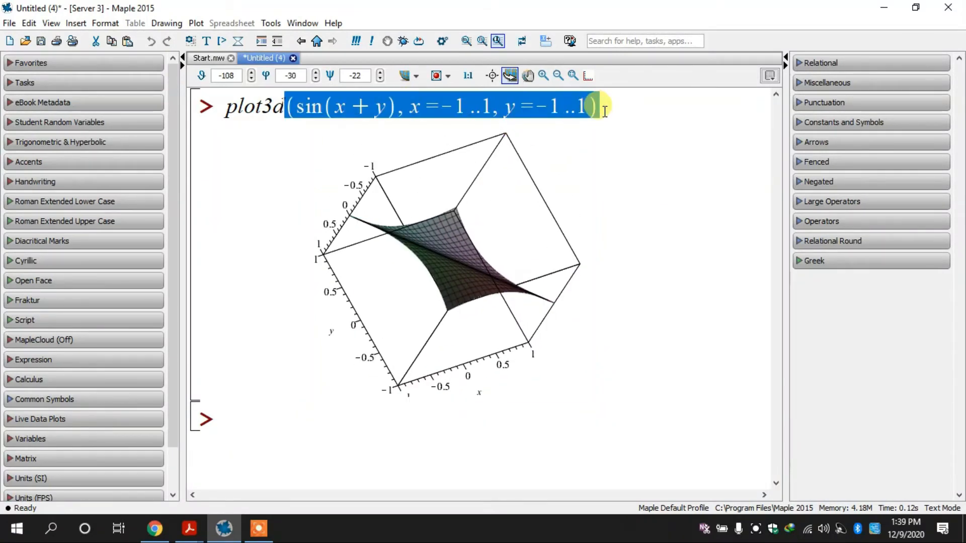
{"action": "left_click", "coordinate": [608, 109]}
{"action": "key", "text": "BackSpace"}
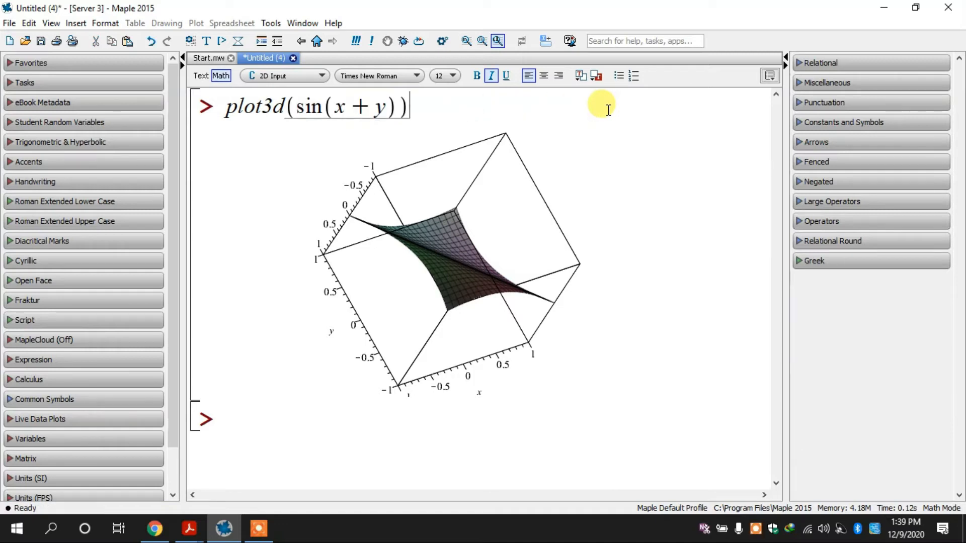
{"action": "key", "text": "Return"}
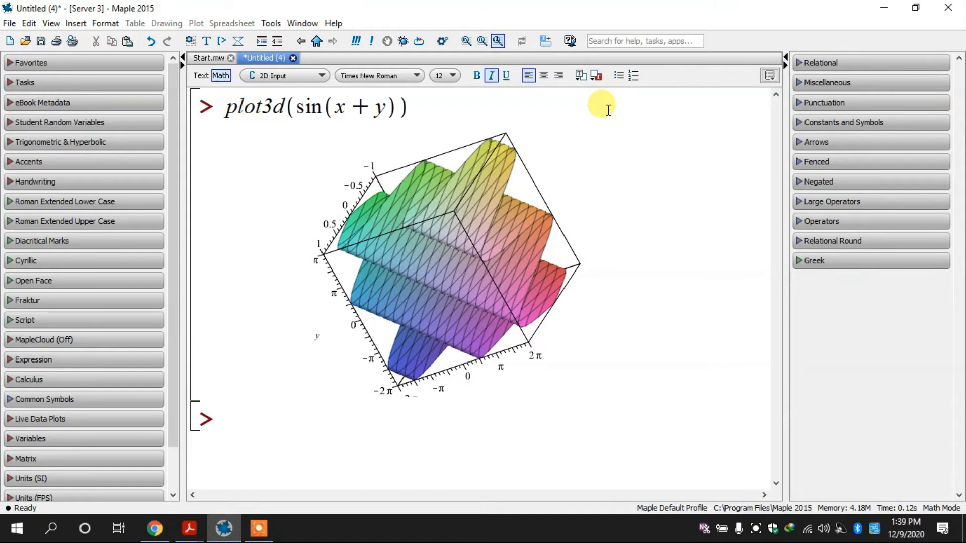
{"action": "left_click_drag", "start_coordinate": [402, 249], "coordinate": [454, 256]}
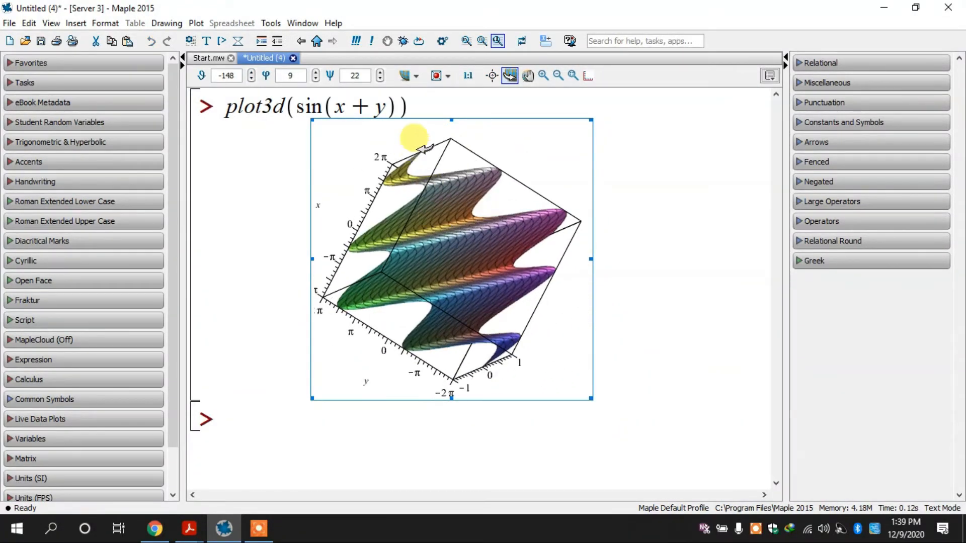
{"action": "left_click", "coordinate": [467, 75]}
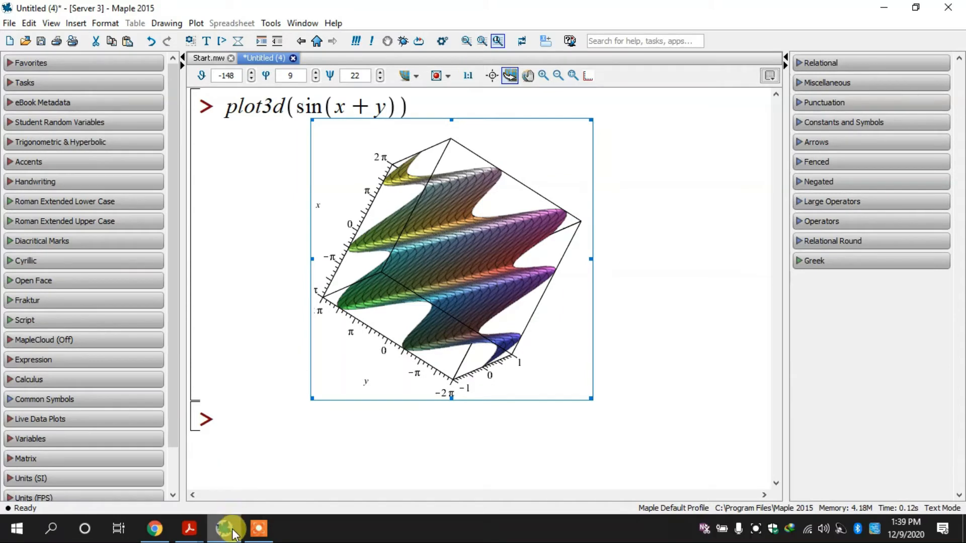
Switch to the 3d Plots in Maple PDF and examine the examples on procedures, variable expressions in ranges, the grid option and surface color
{"action": "left_click", "coordinate": [189, 529]}
{"action": "scroll", "coordinate": [357, 374], "scroll_direction": "down", "scroll_amount": 8}
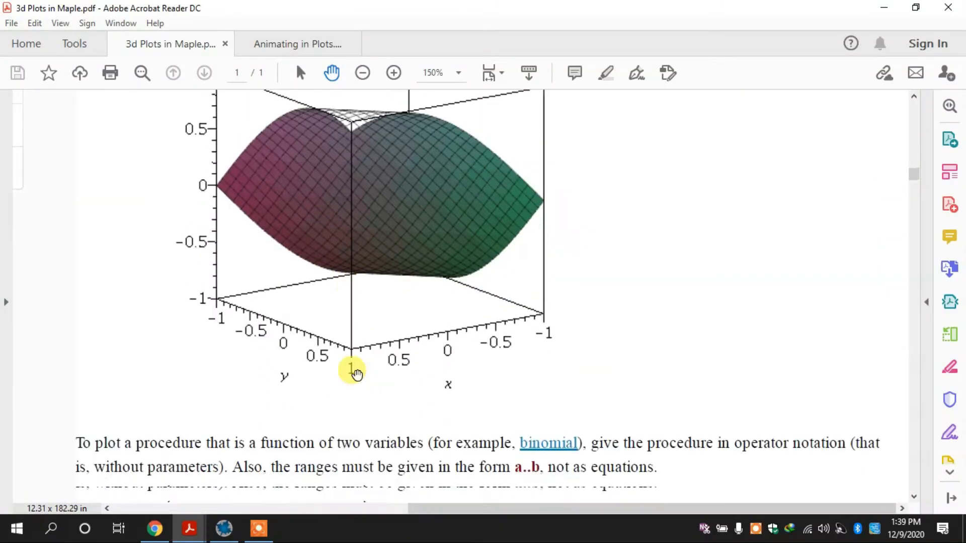
{"action": "scroll", "coordinate": [357, 374], "scroll_direction": "down", "scroll_amount": 1}
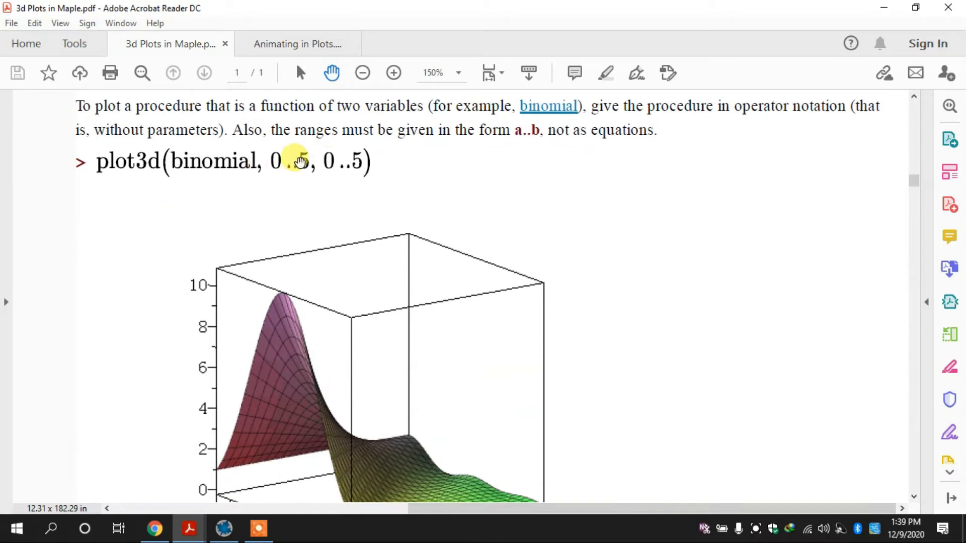
{"action": "scroll", "coordinate": [297, 161], "scroll_direction": "down", "scroll_amount": 2}
{"action": "scroll", "coordinate": [299, 161], "scroll_direction": "down", "scroll_amount": 9}
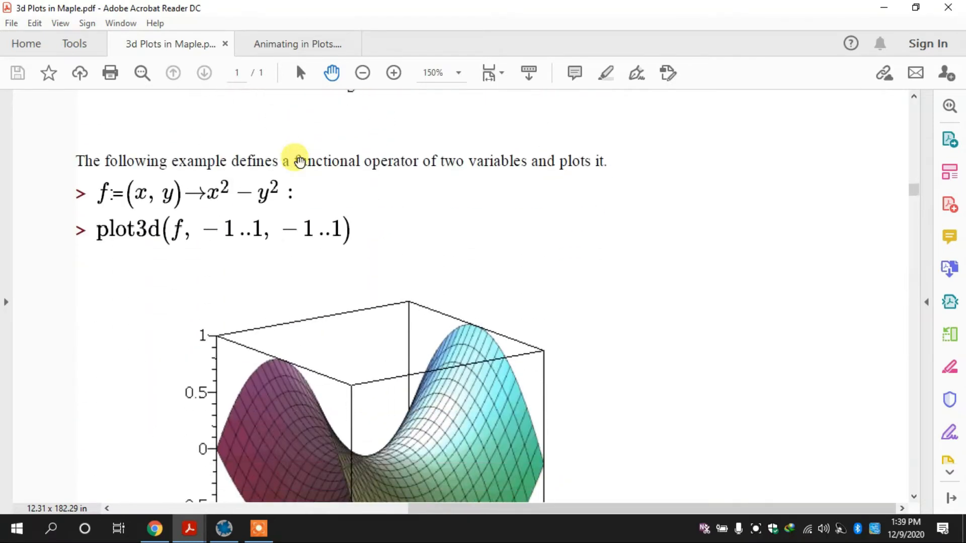
{"action": "scroll", "coordinate": [300, 161], "scroll_direction": "down", "scroll_amount": 12}
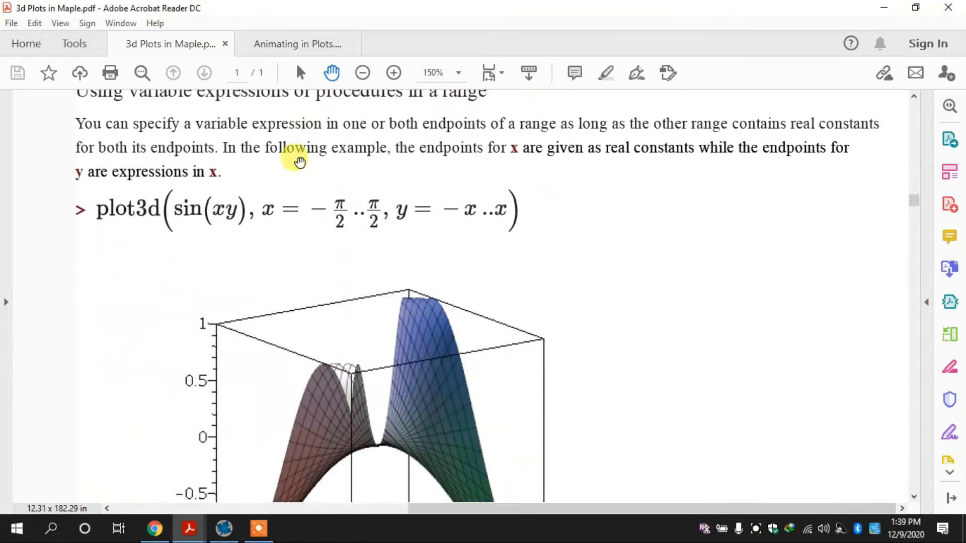
{"action": "scroll", "coordinate": [299, 161], "scroll_direction": "down", "scroll_amount": 15}
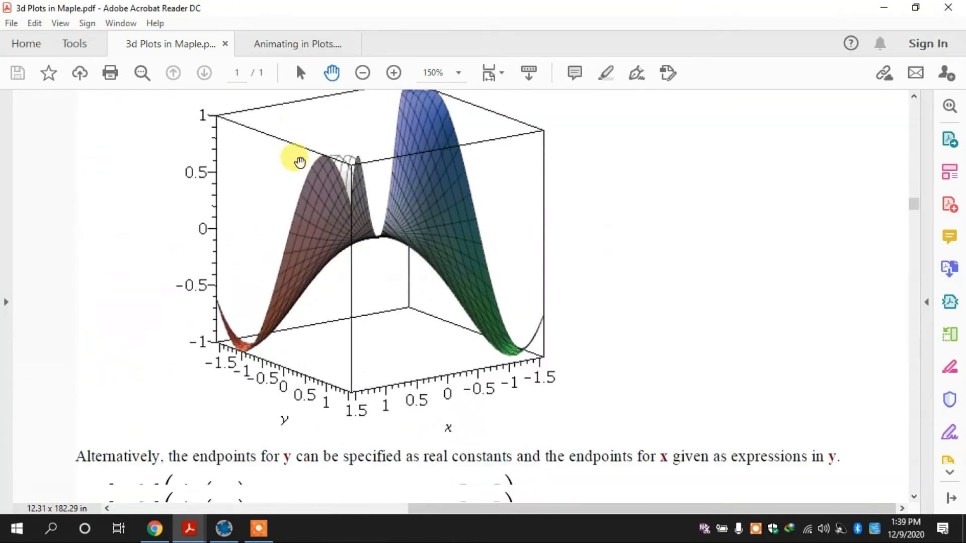
{"action": "scroll", "coordinate": [300, 161], "scroll_direction": "down", "scroll_amount": 4}
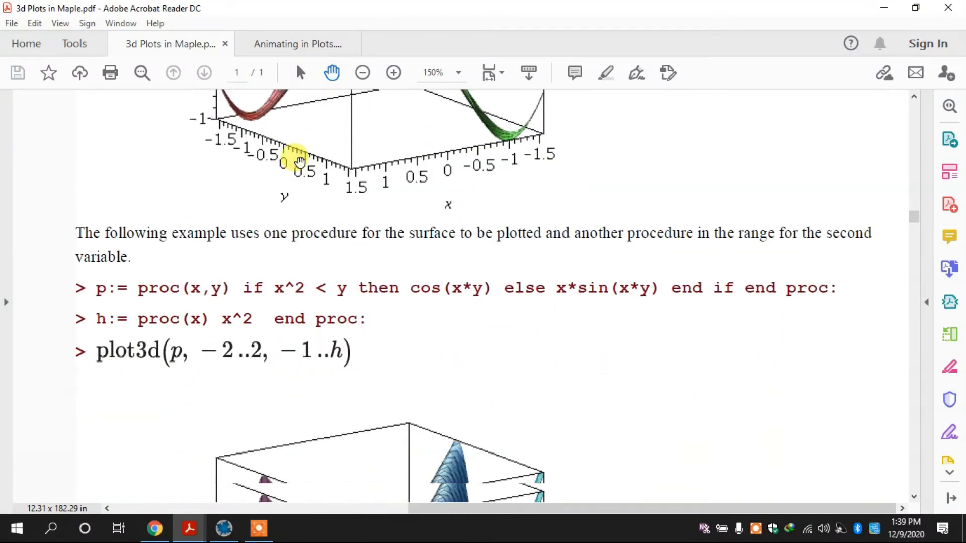
{"action": "scroll", "coordinate": [299, 161], "scroll_direction": "up", "scroll_amount": 4}
{"action": "scroll", "coordinate": [299, 161], "scroll_direction": "up", "scroll_amount": 4}
{"action": "scroll", "coordinate": [299, 161], "scroll_direction": "down", "scroll_amount": 9}
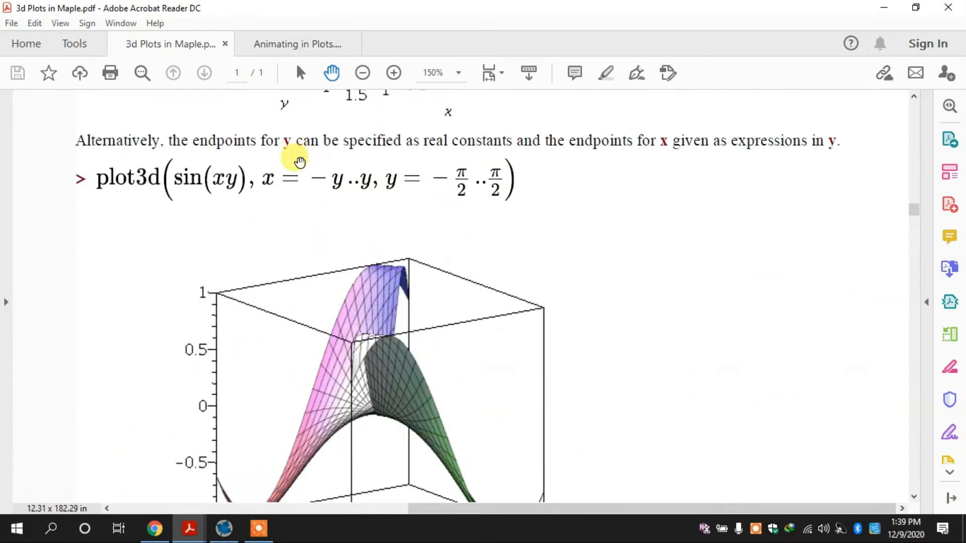
{"action": "scroll", "coordinate": [299, 161], "scroll_direction": "down", "scroll_amount": 11}
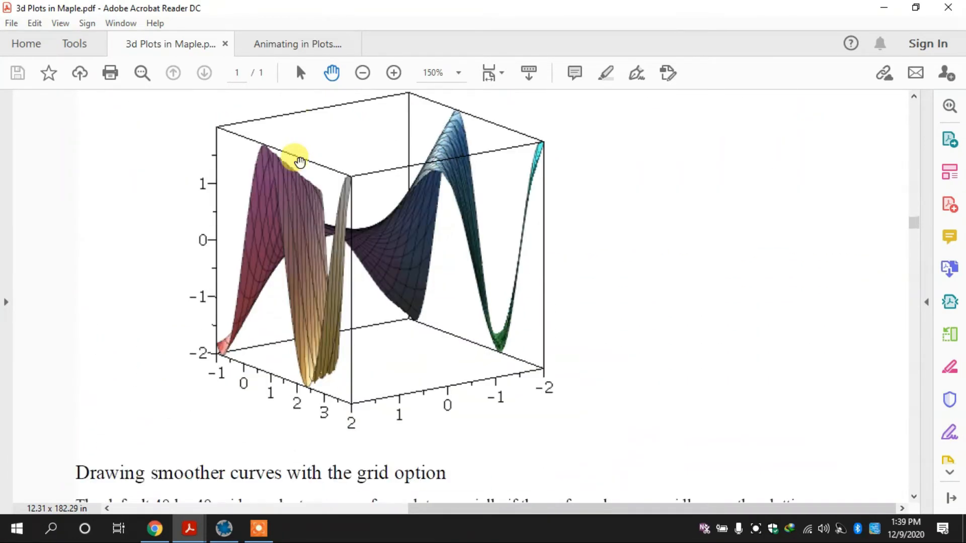
{"action": "scroll", "coordinate": [300, 161], "scroll_direction": "down", "scroll_amount": 2}
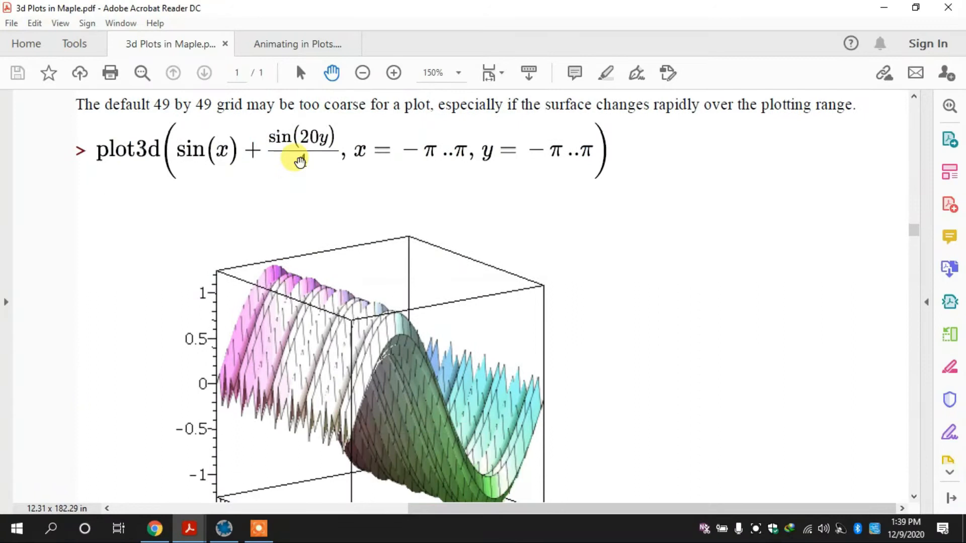
{"action": "scroll", "coordinate": [299, 161], "scroll_direction": "down", "scroll_amount": 9}
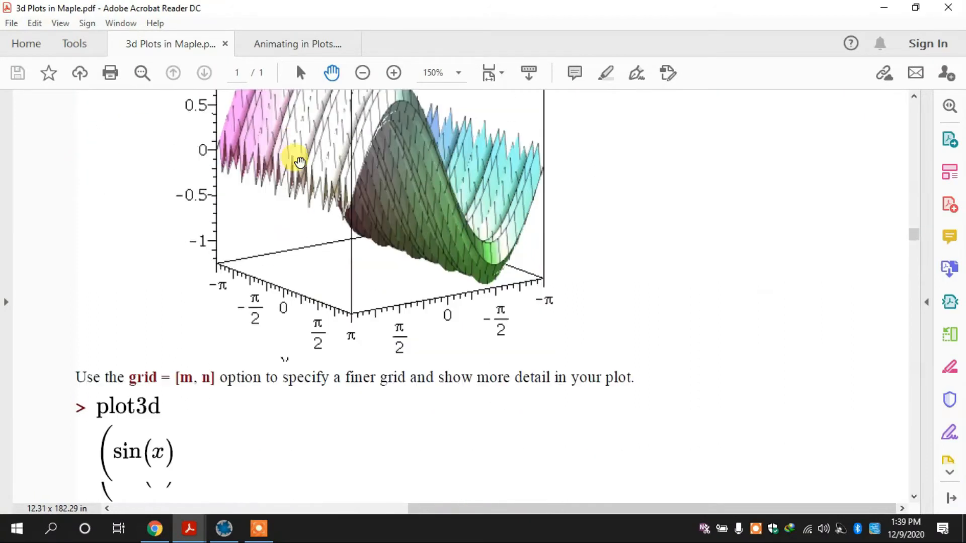
{"action": "scroll", "coordinate": [300, 161], "scroll_direction": "down", "scroll_amount": 5}
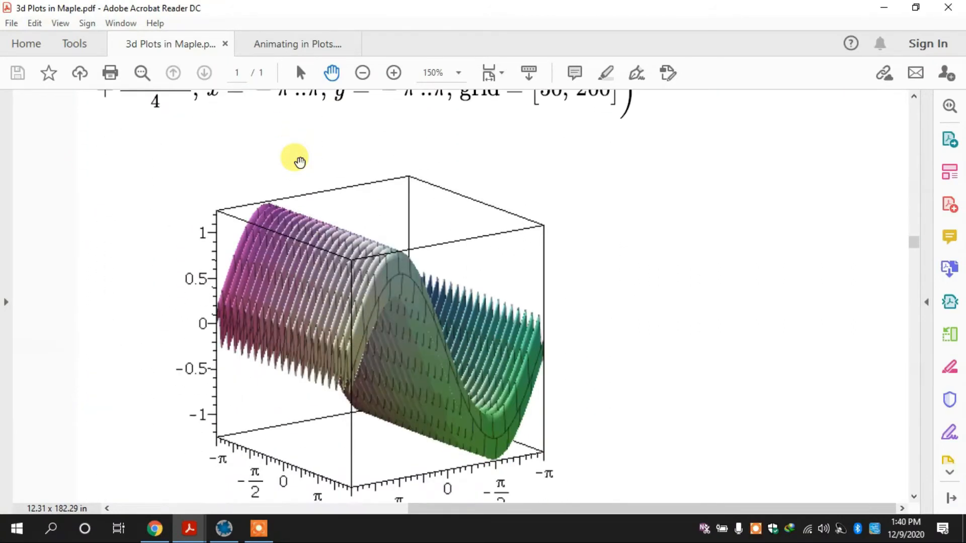
{"action": "scroll", "coordinate": [299, 161], "scroll_direction": "down", "scroll_amount": 4}
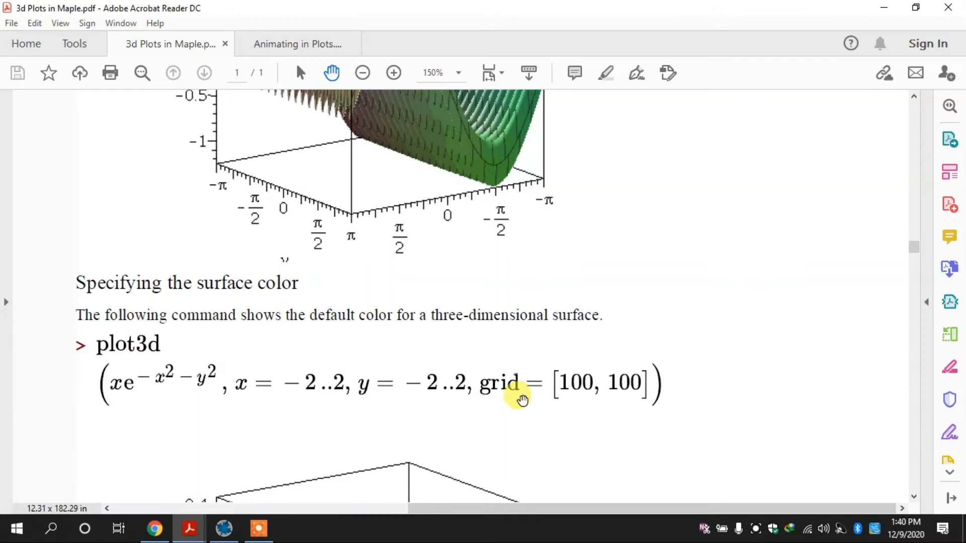
Review the default surface color example in the PDF, switch to Maple, clear the old command, and begin a new one with plot3d(x
{"action": "scroll", "coordinate": [694, 372], "scroll_direction": "down", "scroll_amount": 2}
{"action": "scroll", "coordinate": [693, 373], "scroll_direction": "down", "scroll_amount": 5}
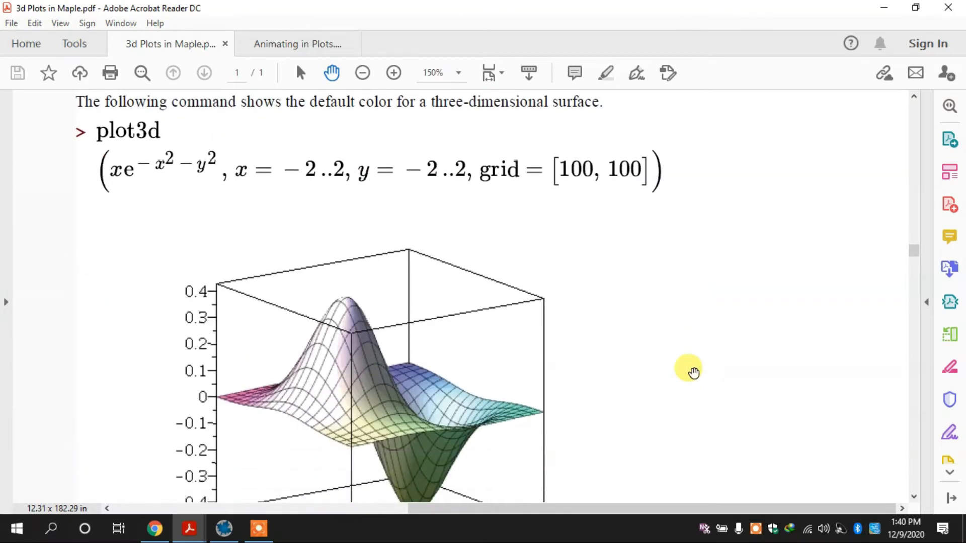
{"action": "scroll", "coordinate": [694, 372], "scroll_direction": "up", "scroll_amount": 4}
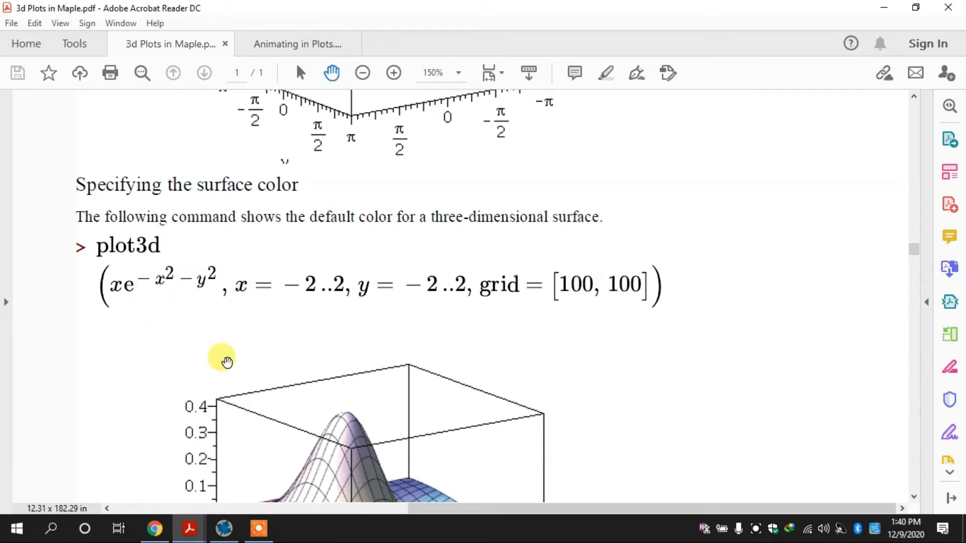
{"action": "left_click", "coordinate": [224, 528]}
{"action": "key", "text": "Delete"}
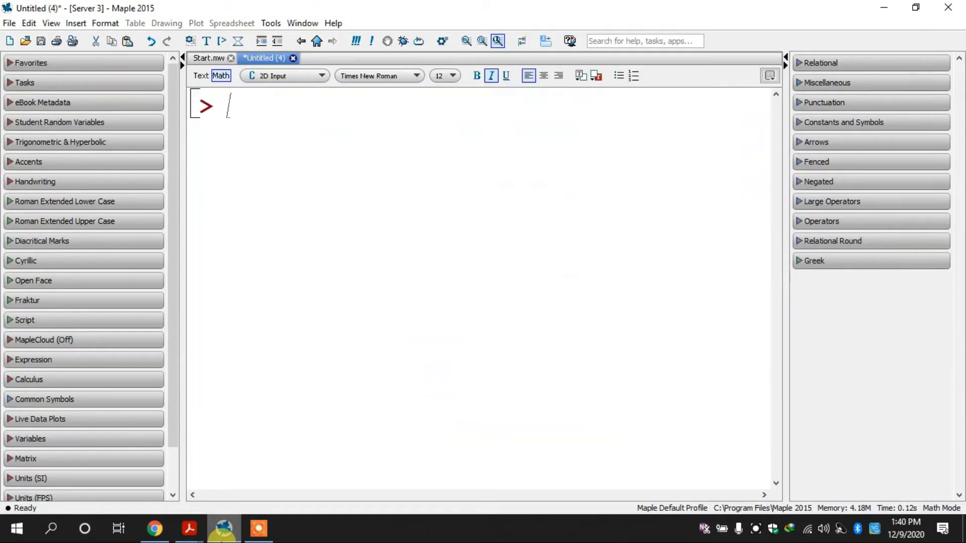
{"action": "type", "text": "plot3d("}
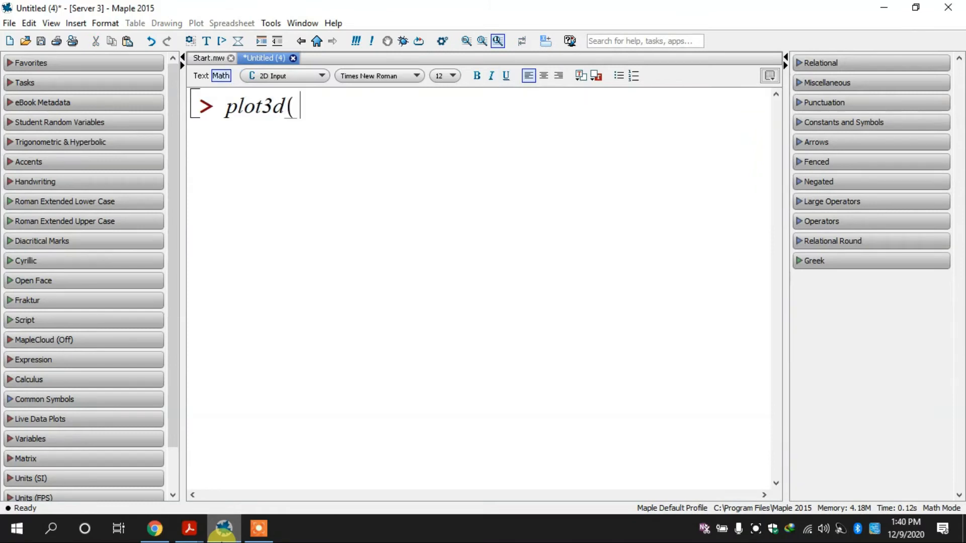
{"action": "left_click", "coordinate": [231, 534]}
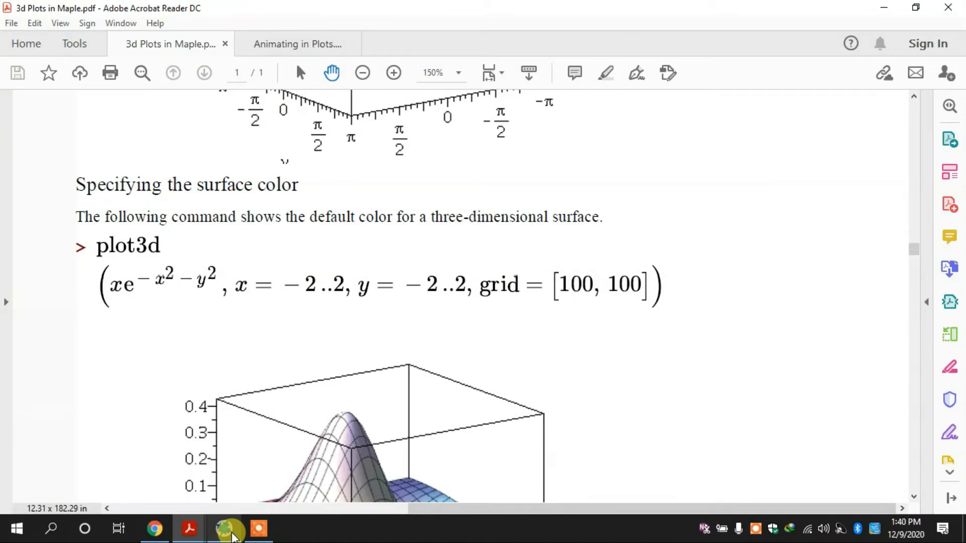
{"action": "left_click", "coordinate": [230, 535]}
{"action": "type", "text": "x"}
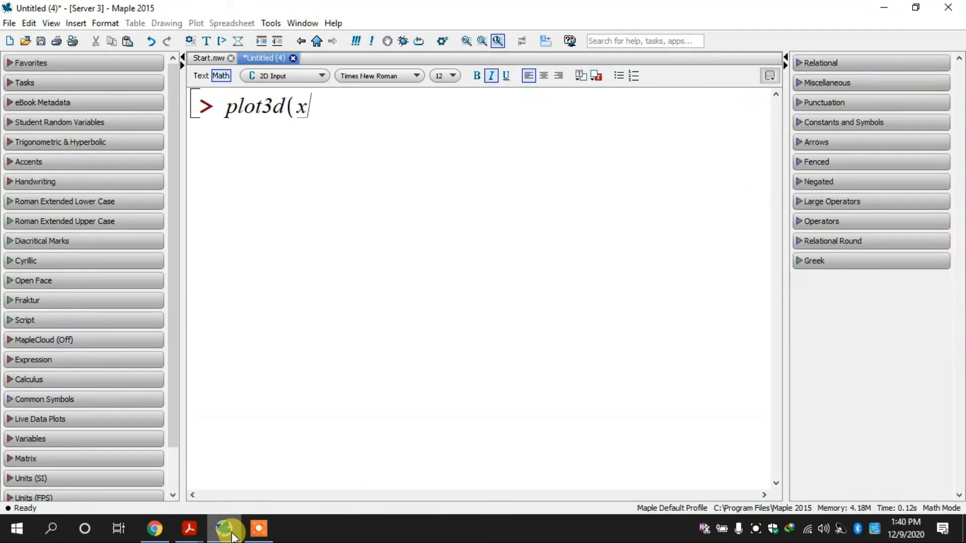
{"action": "left_click", "coordinate": [230, 535]}
{"action": "left_click", "coordinate": [230, 534]}
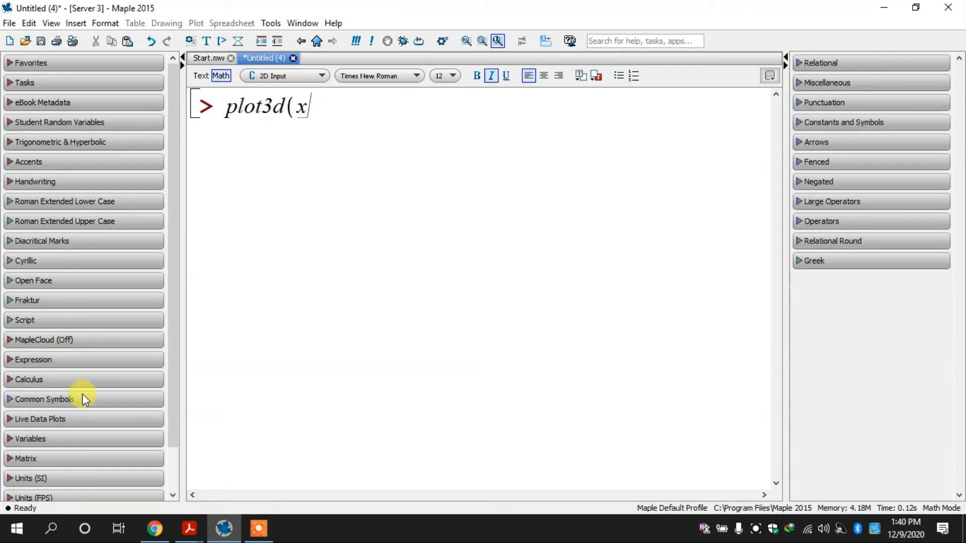
Append the exponential template from the Expression palette after x and fill its exponent with -x^2 - y^2
{"action": "left_click", "coordinate": [79, 361]}
{"action": "left_click", "coordinate": [79, 363]}
{"action": "key", "text": "ctrl+z"}
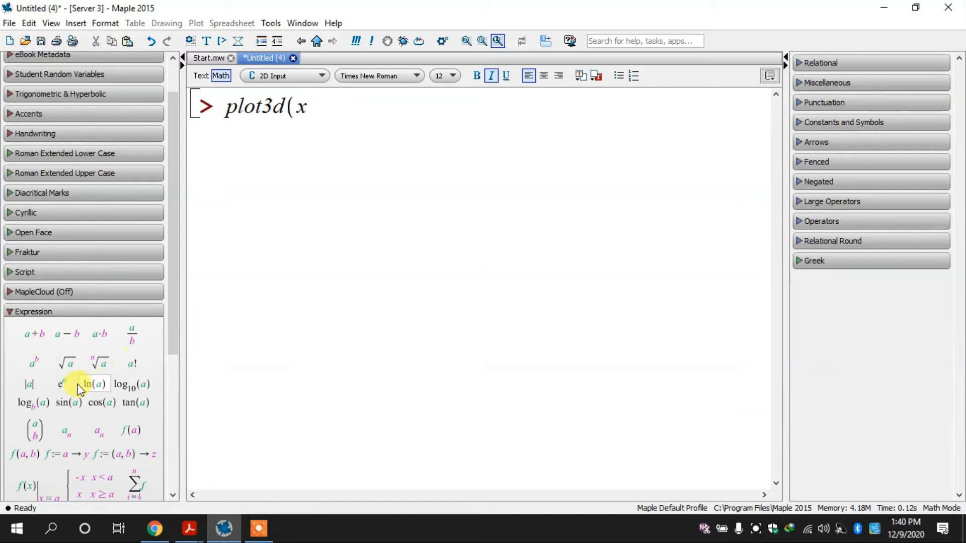
{"action": "left_click", "coordinate": [60, 384]}
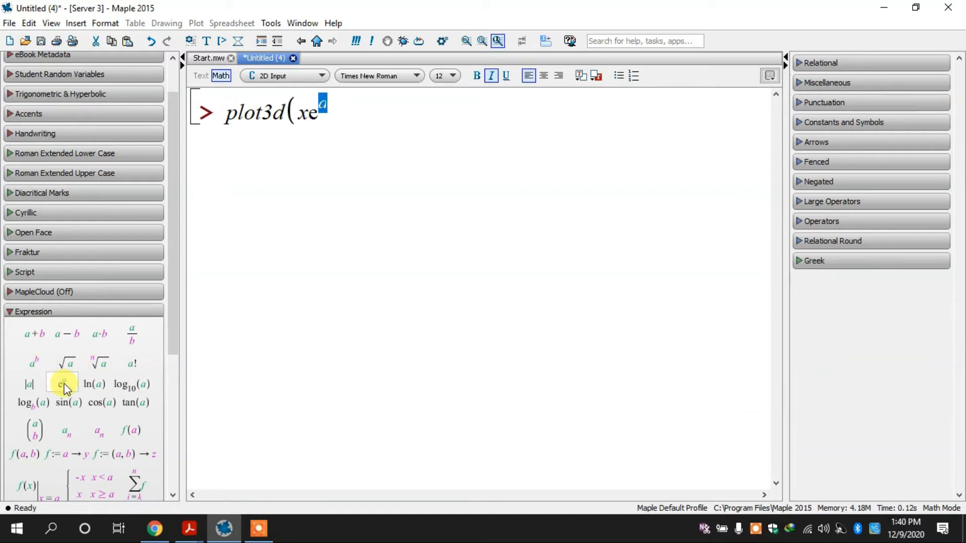
{"action": "left_click", "coordinate": [226, 535]}
{"action": "left_click", "coordinate": [228, 537]}
{"action": "type", "text": "-x^2 - y^2"}
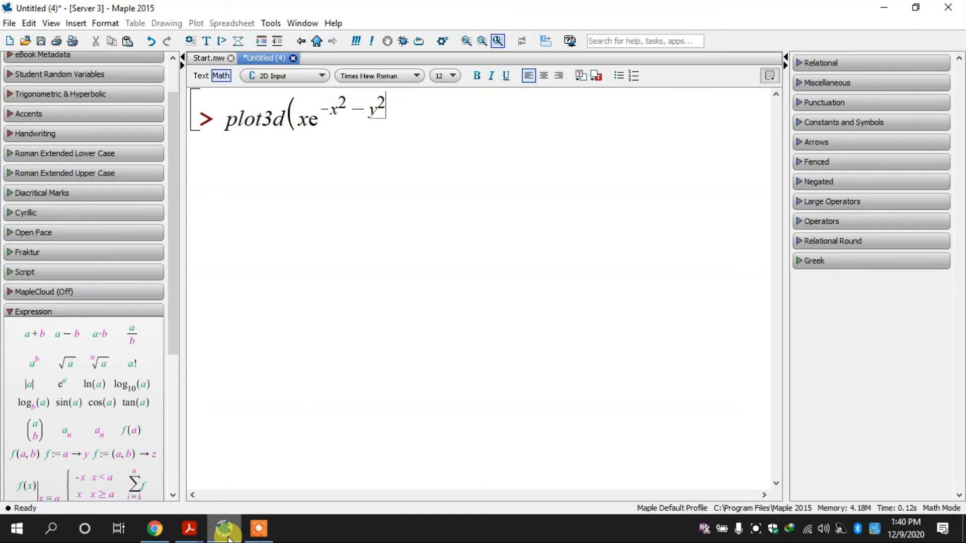
Check the expression against the PDF and enclose x e^(-x^2 - y^2) in parentheses after plot3d
{"action": "left_click", "coordinate": [195, 534]}
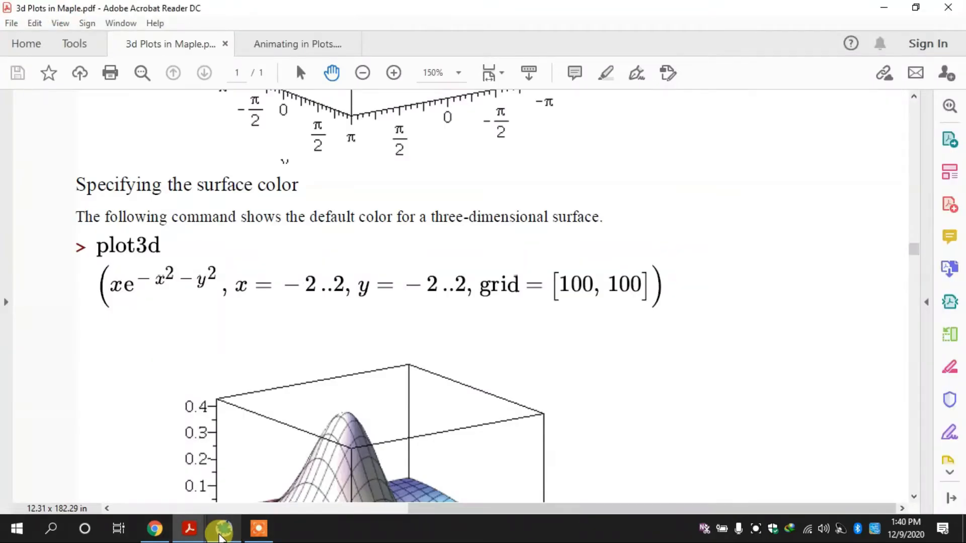
{"action": "left_click", "coordinate": [220, 534]}
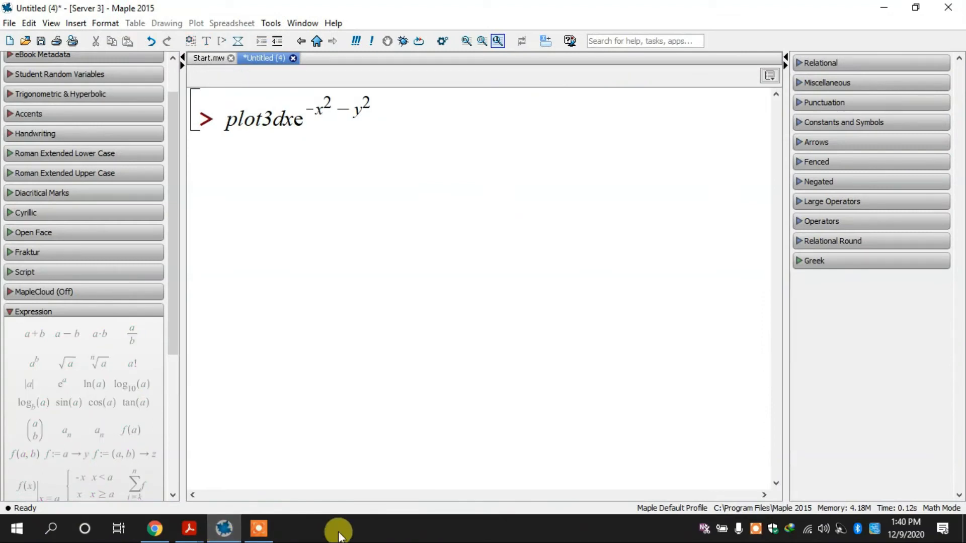
{"action": "left_click", "coordinate": [333, 114]}
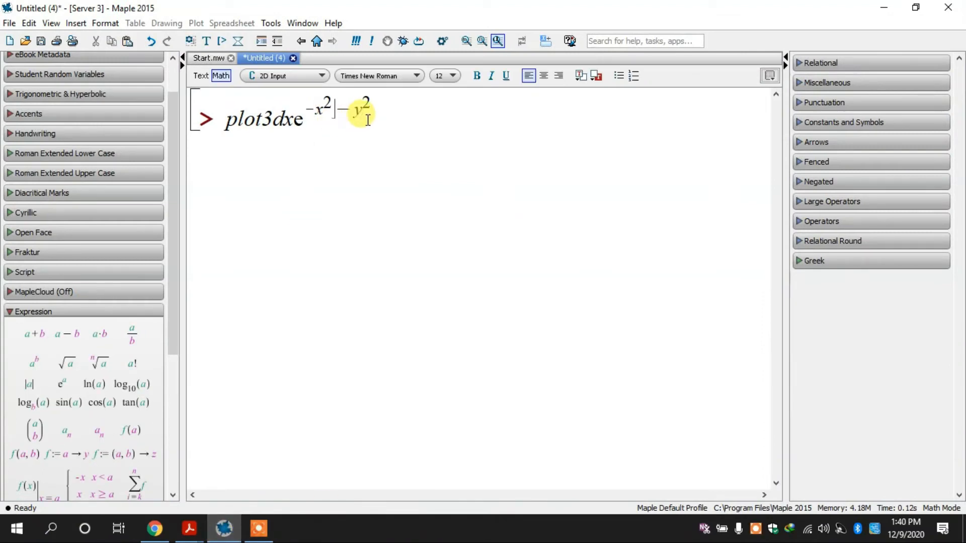
{"action": "left_click", "coordinate": [295, 120]}
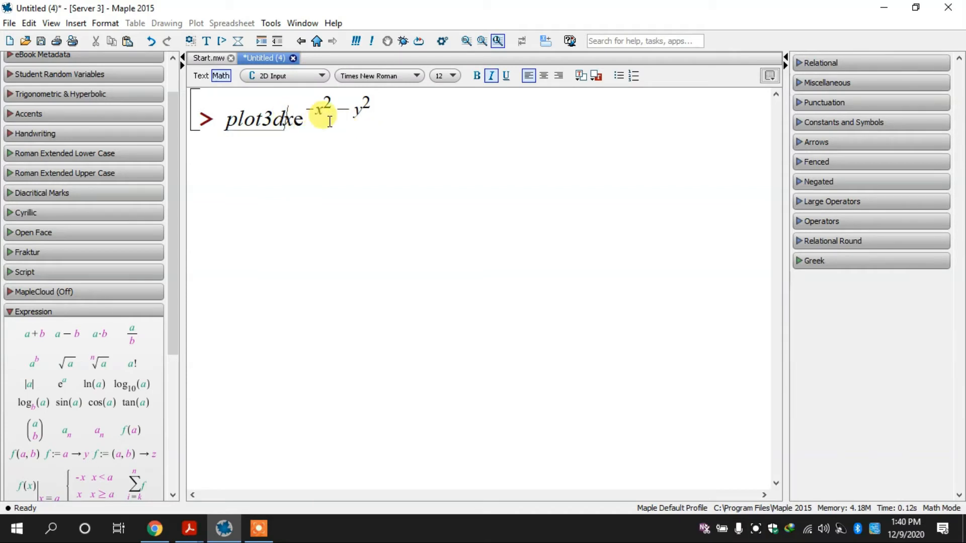
{"action": "type", "text": "("}
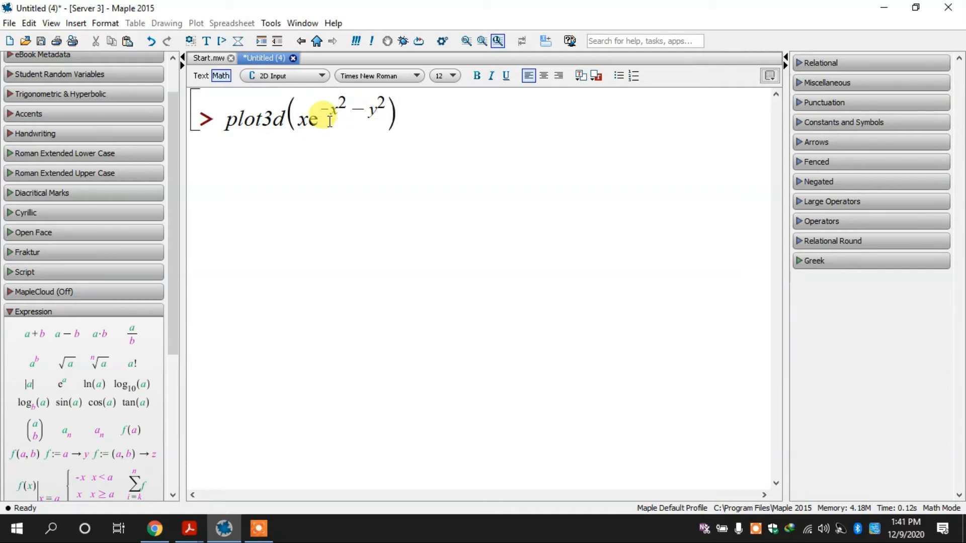
Execute plot3d(x e^(-x^2 - y^2)) with default ranges and rotate the surface to view it from several angles
{"action": "key", "text": "Return"}
{"action": "left_click_drag", "start_coordinate": [330, 121], "coordinate": [600, 225]}
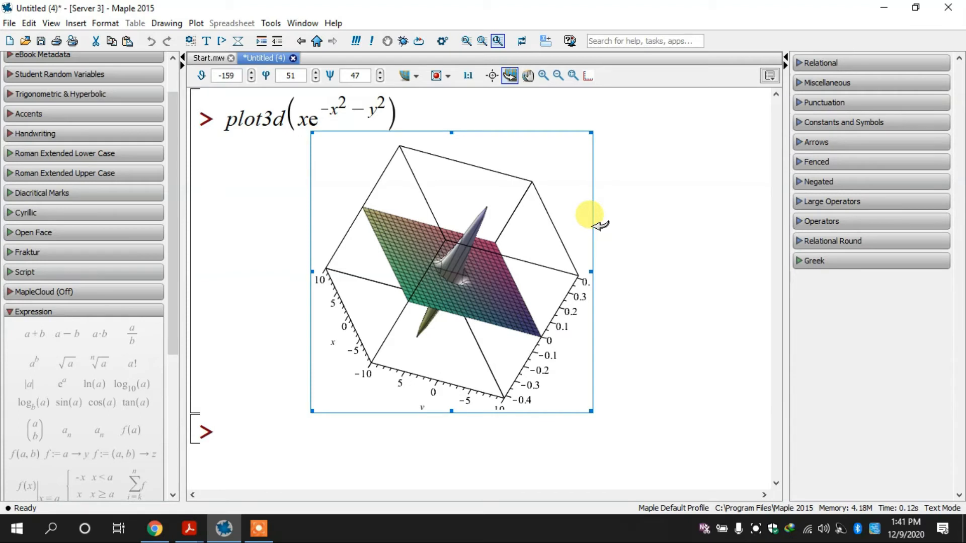
{"action": "left_click_drag", "start_coordinate": [375, 363], "coordinate": [421, 326]}
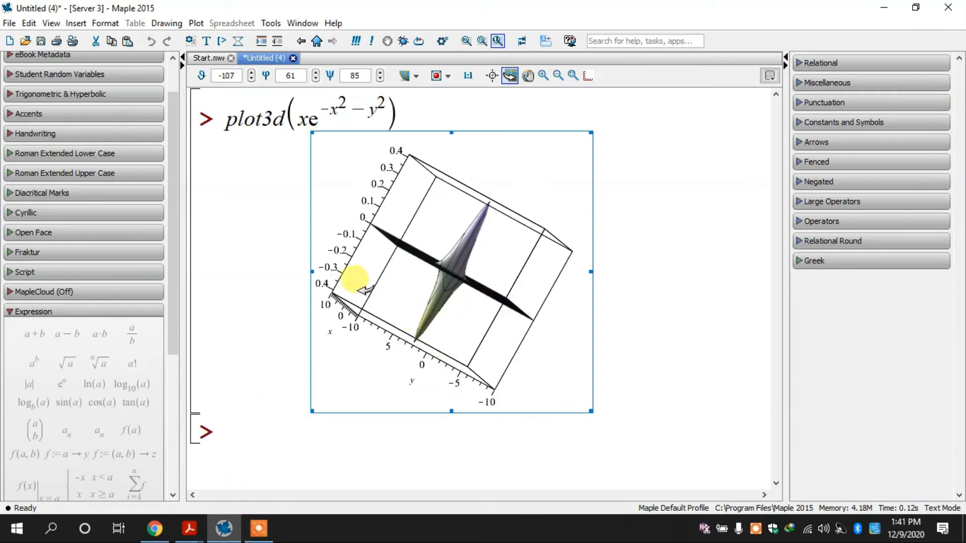
{"action": "left_click_drag", "start_coordinate": [358, 290], "coordinate": [442, 276]}
Check the ranges in the PDF and add x = -2..2 to the plot3d command after the expression
{"action": "left_click", "coordinate": [225, 525]}
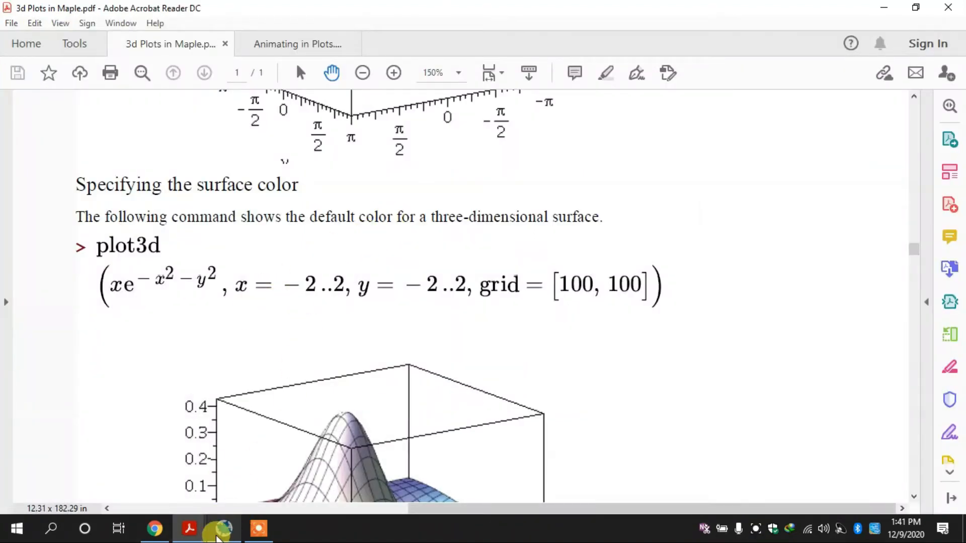
{"action": "left_click", "coordinate": [217, 536]}
{"action": "left_click", "coordinate": [390, 119]}
{"action": "key", "text": "Right"}
{"action": "type", "text": ", x = "}
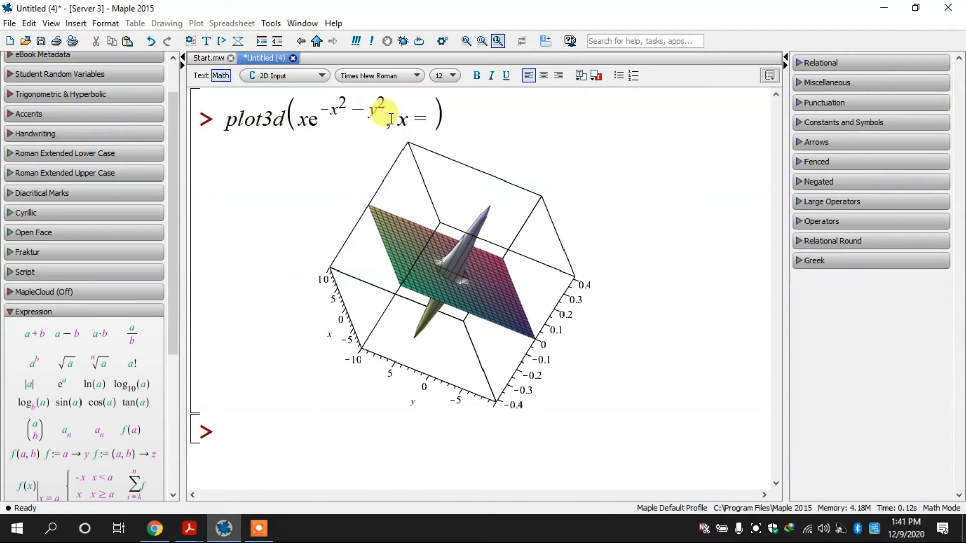
{"action": "type", "text": "-2 ..2"}
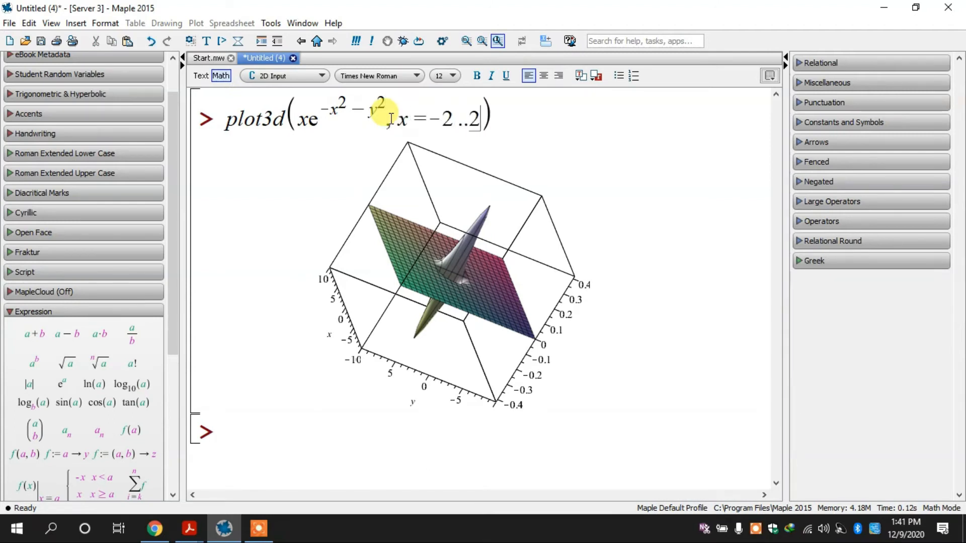
{"action": "type", "text": ", y "}
{"action": "type", "text": "= -"}
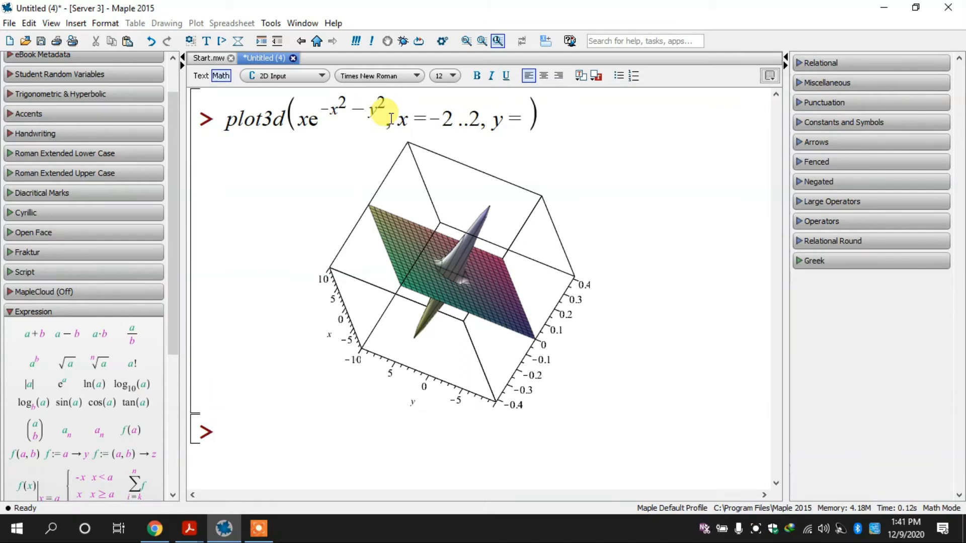
{"action": "type", "text": "2 .."}
Add y = -2..2 to the command, execute it, and rotate the resulting surface
{"action": "key", "text": "Return"}
{"action": "left_click_drag", "start_coordinate": [403, 216], "coordinate": [606, 91]}
Add the grid option to the command after the y range and open its value bracket, checking the syntax in the PDF
{"action": "double_click", "coordinate": [583, 108]}
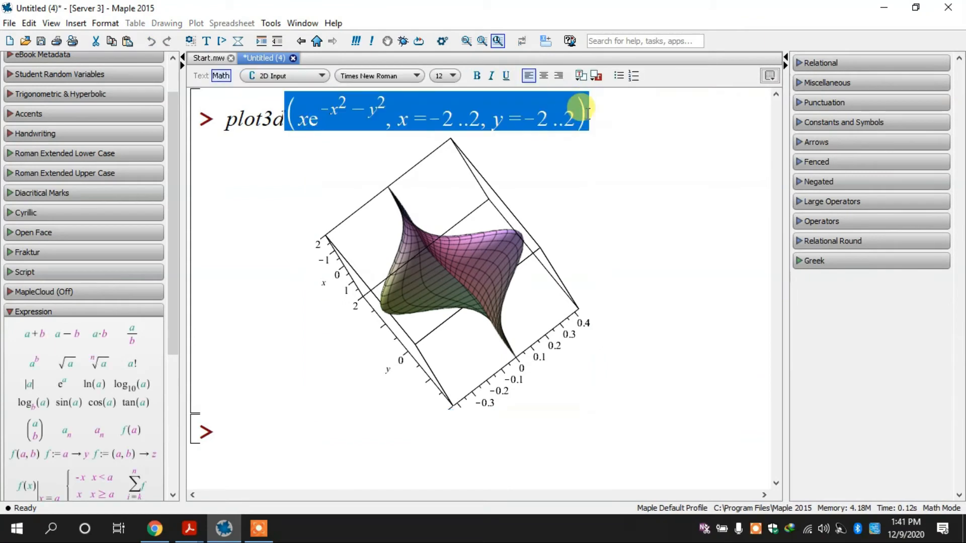
{"action": "left_click", "coordinate": [574, 115]}
{"action": "type", "text": ", grid"}
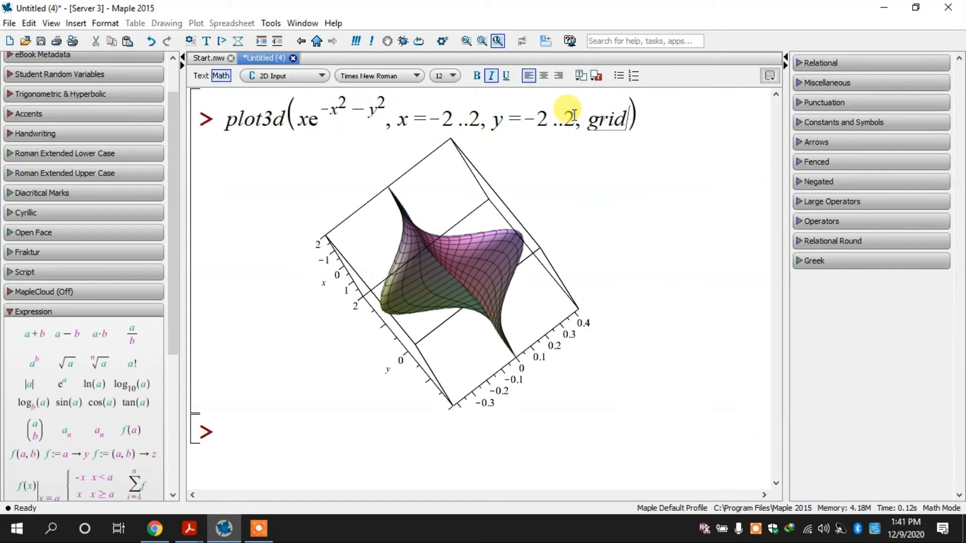
{"action": "left_click", "coordinate": [218, 532]}
{"action": "left_click", "coordinate": [217, 533]}
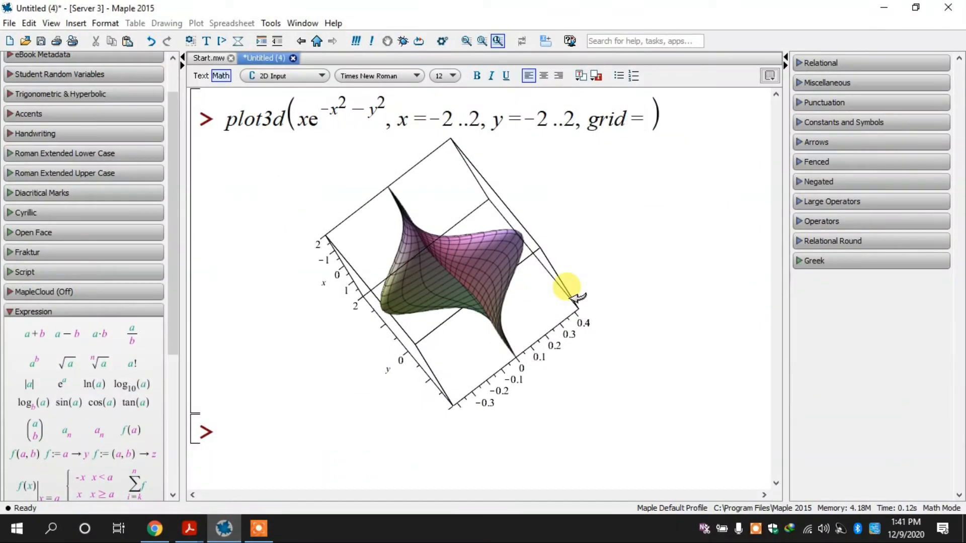
{"action": "left_click", "coordinate": [222, 532]}
{"action": "left_click", "coordinate": [222, 532]}
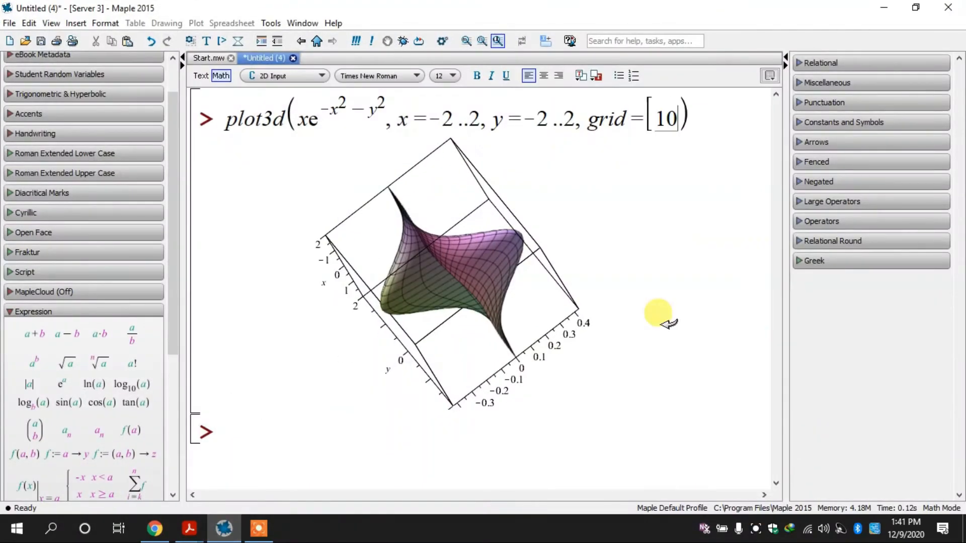
Complete the option as grid = [100, 100], execute the command, and rotate the refined surface
{"action": "type", "text": "00"}
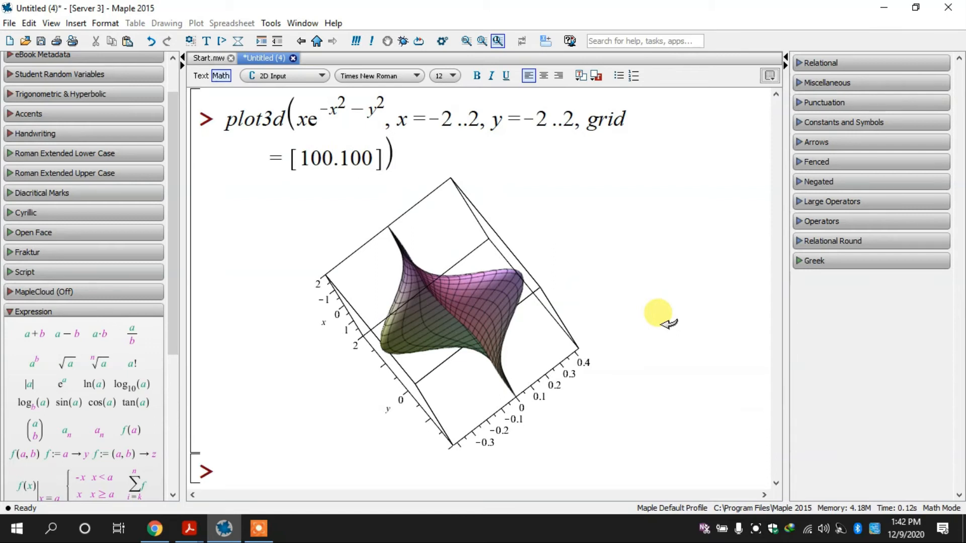
{"action": "key", "text": "BackSpace"}
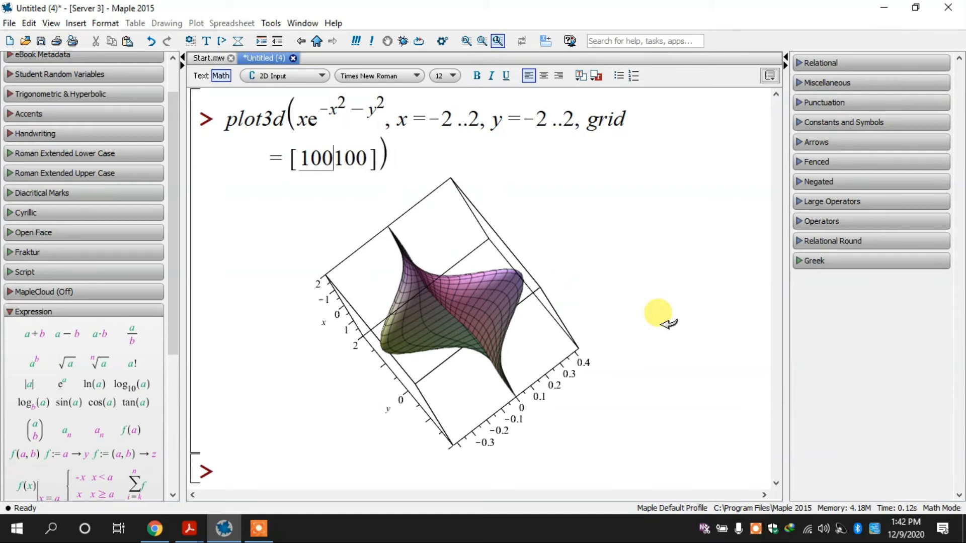
{"action": "type", "text": ","}
{"action": "key", "text": "Return"}
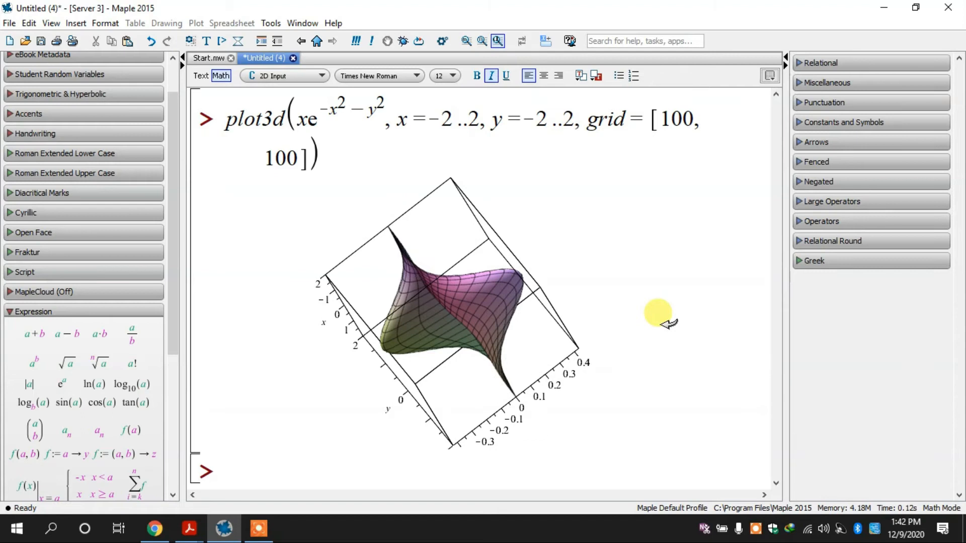
{"action": "mouse_move", "coordinate": [503, 316]}
{"action": "left_mouse_down"}
{"action": "mouse_move", "coordinate": [558, 327]}
{"action": "mouse_move", "coordinate": [583, 283]}
{"action": "mouse_move", "coordinate": [442, 306]}
{"action": "mouse_move", "coordinate": [535, 432]}
{"action": "mouse_move", "coordinate": [509, 317]}
{"action": "left_mouse_up"}
{"action": "left_click_drag", "start_coordinate": [555, 313], "coordinate": [676, 253]}
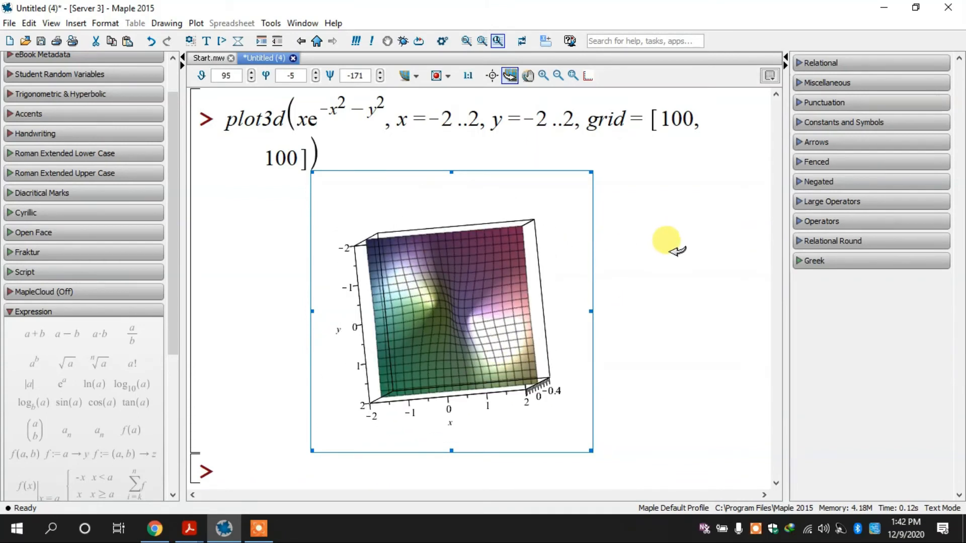
{"action": "left_click", "coordinate": [588, 75]}
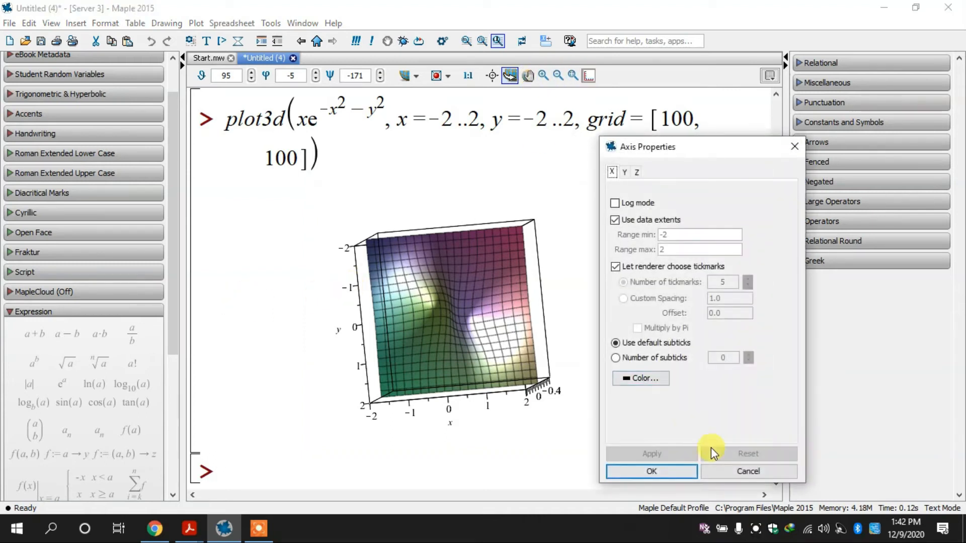
{"action": "left_click", "coordinate": [753, 475]}
{"action": "left_click", "coordinate": [502, 116]}
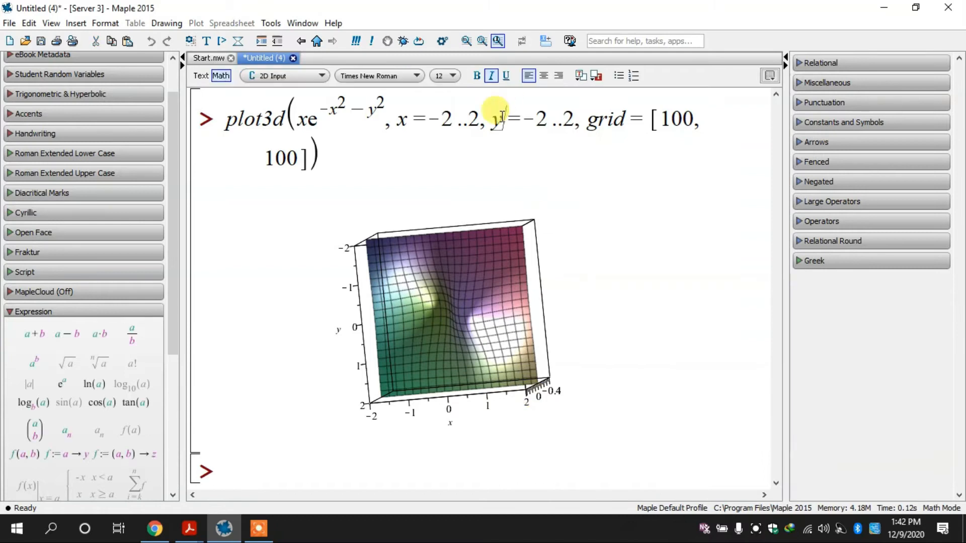
Switch to the 3d Plots in Maple PDF and examine the examples using the color option, including color = x
{"action": "left_click", "coordinate": [190, 529]}
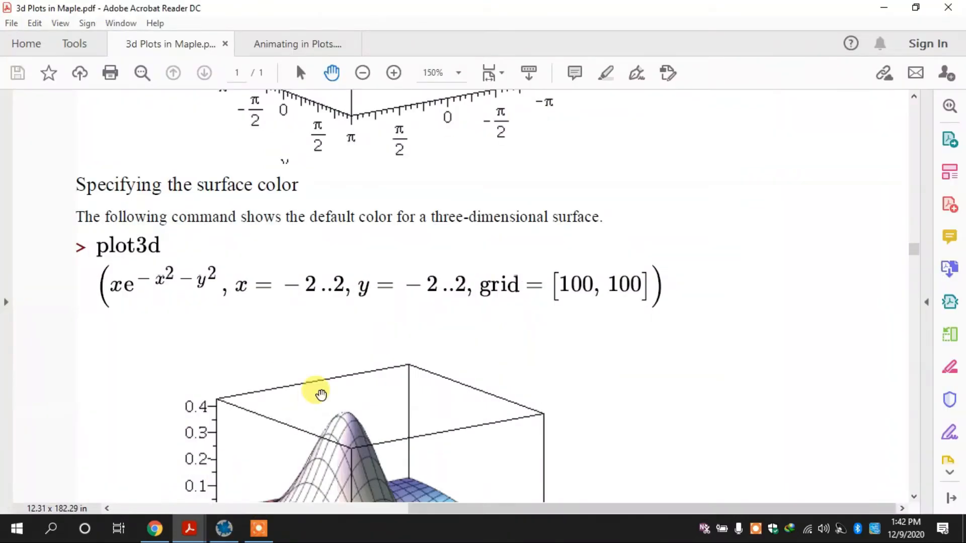
{"action": "scroll", "coordinate": [320, 394], "scroll_direction": "down", "scroll_amount": 10}
{"action": "scroll", "coordinate": [320, 394], "scroll_direction": "down", "scroll_amount": 15}
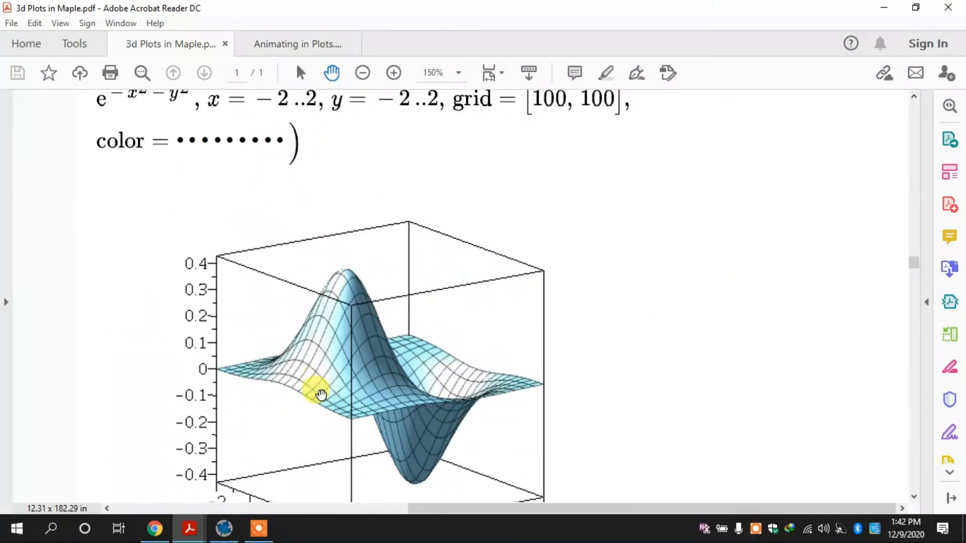
{"action": "scroll", "coordinate": [321, 394], "scroll_direction": "down", "scroll_amount": 8}
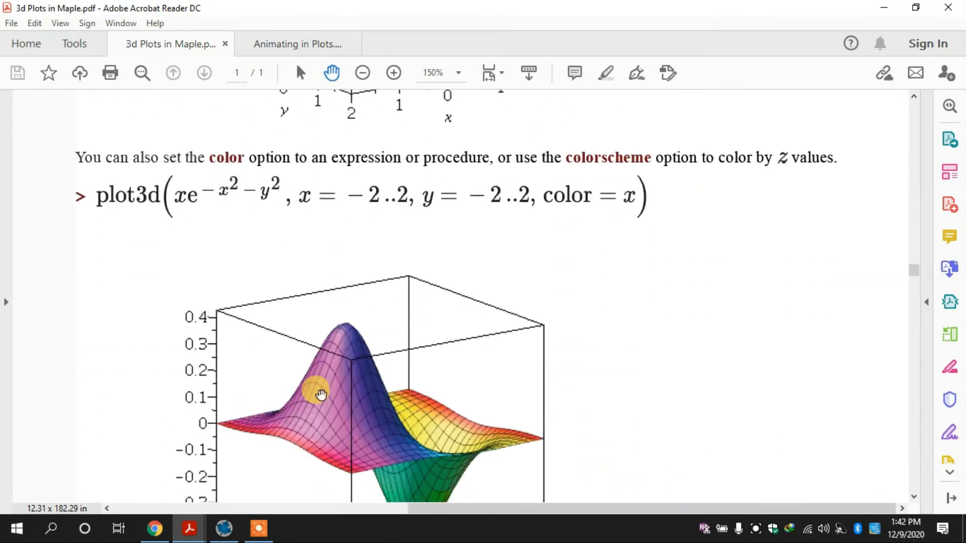
{"action": "scroll", "coordinate": [321, 394], "scroll_direction": "up", "scroll_amount": 5}
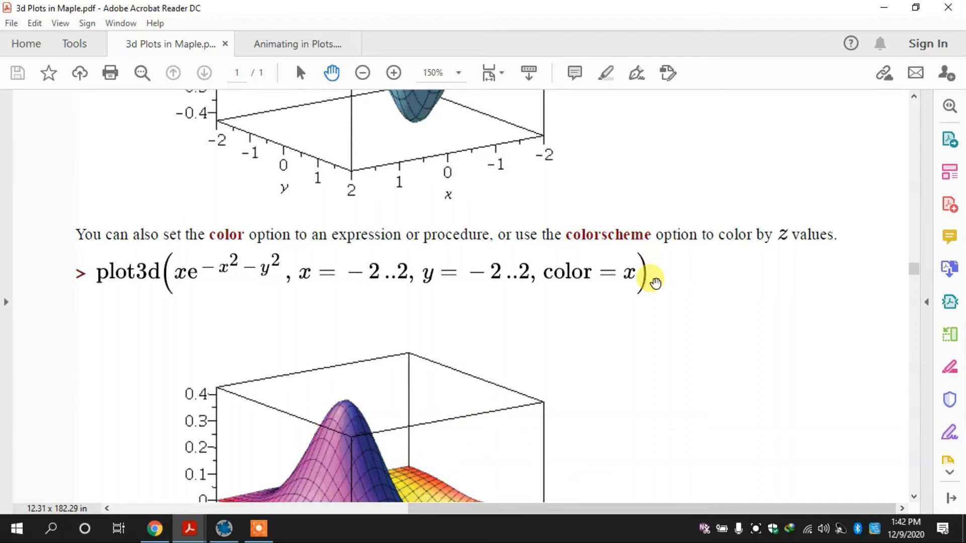
Examine the PDF's examples of coloring surfaces with color = x, colorscheme and a procedure, down to the section on displaying multiple surfaces
{"action": "scroll", "coordinate": [388, 446], "scroll_direction": "down", "scroll_amount": 1}
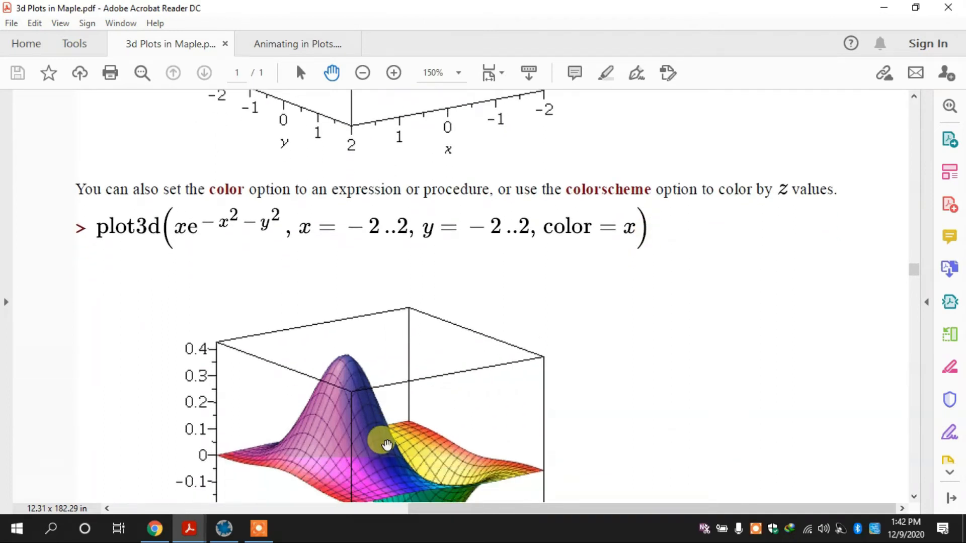
{"action": "scroll", "coordinate": [386, 445], "scroll_direction": "down", "scroll_amount": 1}
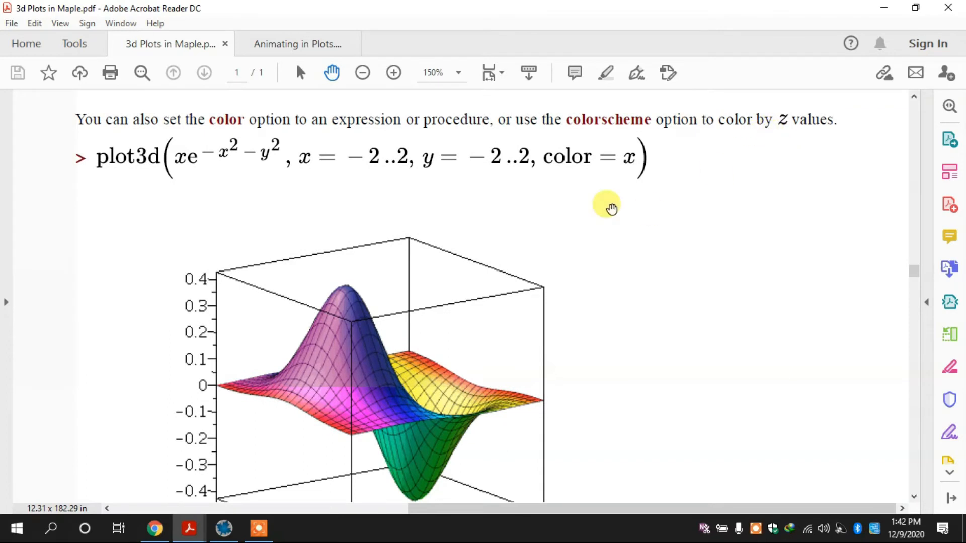
{"action": "scroll", "coordinate": [611, 207], "scroll_direction": "down", "scroll_amount": 1}
{"action": "scroll", "coordinate": [611, 208], "scroll_direction": "down", "scroll_amount": 6}
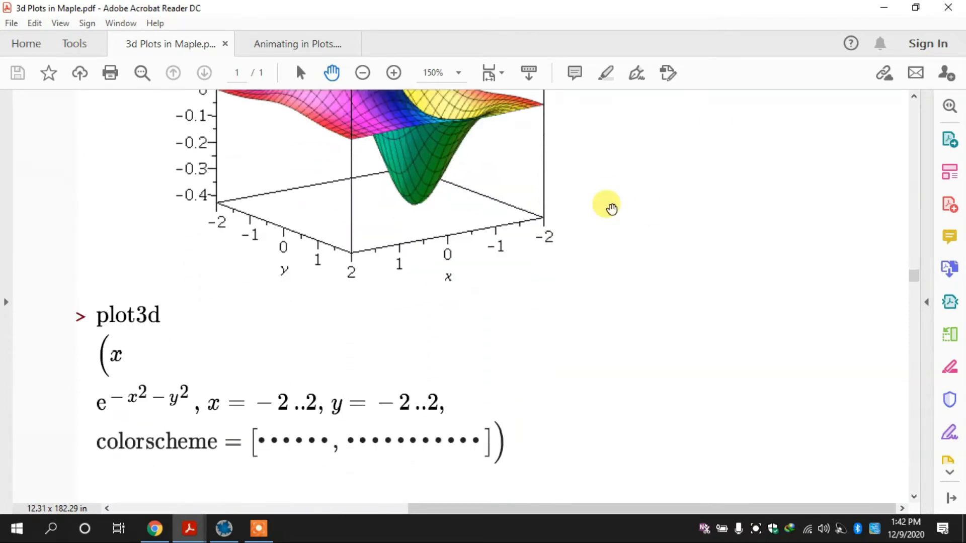
{"action": "scroll", "coordinate": [612, 207], "scroll_direction": "down", "scroll_amount": 8}
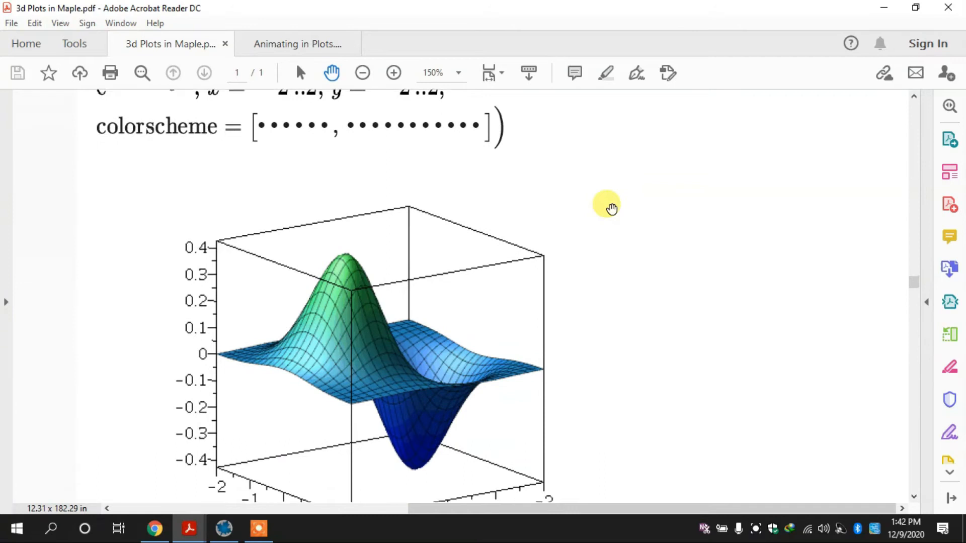
{"action": "scroll", "coordinate": [611, 208], "scroll_direction": "down", "scroll_amount": 6}
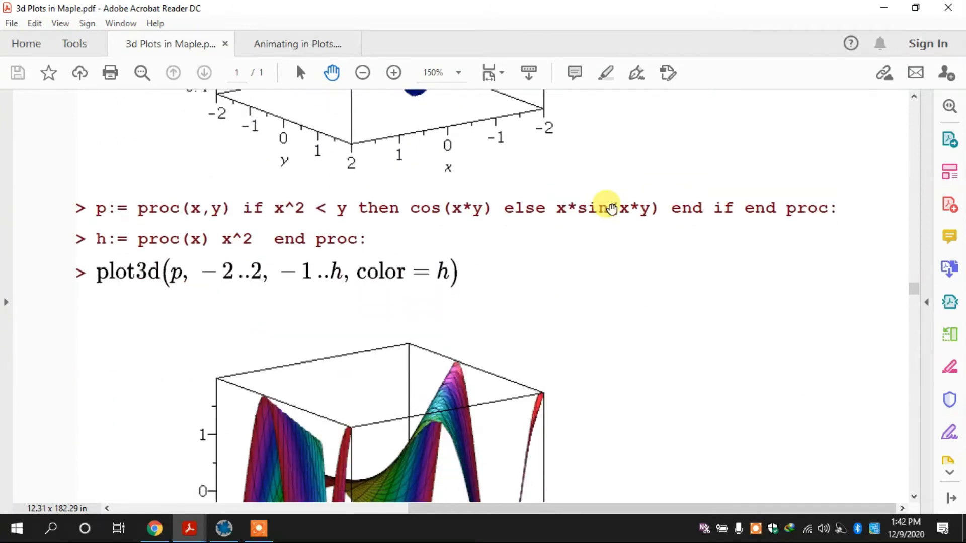
{"action": "scroll", "coordinate": [611, 208], "scroll_direction": "down", "scroll_amount": 3}
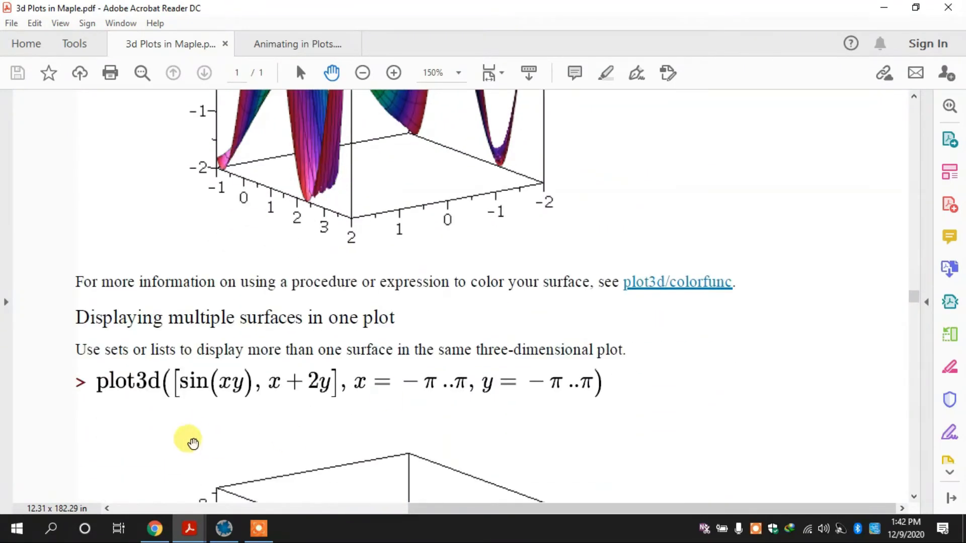
Switch to Maple and remove the grid option from the plot3d command
{"action": "left_click", "coordinate": [223, 528]}
{"action": "double_click", "coordinate": [316, 154]}
{"action": "key", "text": "Left"}
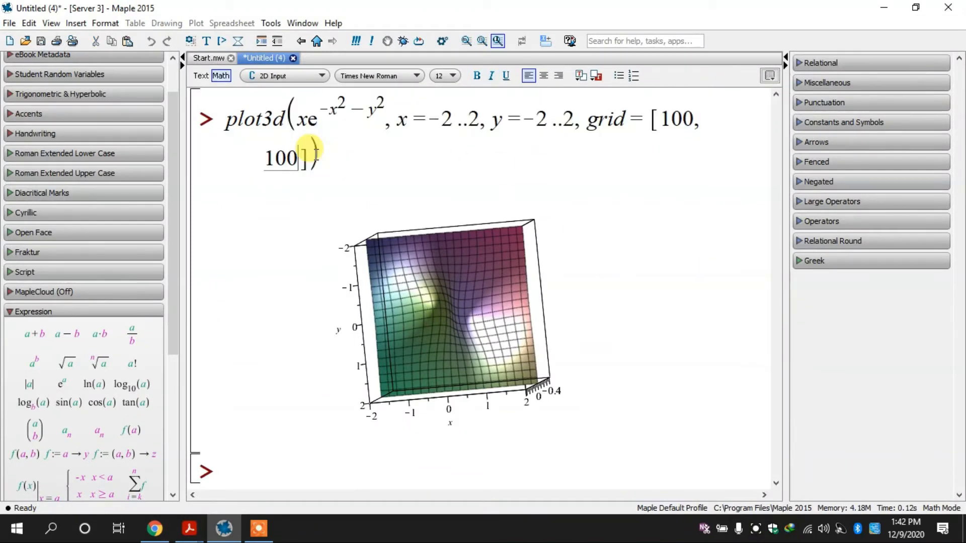
{"action": "key", "text": "BackSpace"}
{"action": "key", "text": "BackSpace"}
{"action": "key", "text": "BackSpace"}
{"action": "key", "text": "BackSpace"}
{"action": "key", "text": "BackSpace"}
{"action": "key", "text": "BackSpace"}
{"action": "key", "text": "BackSpace"}
{"action": "key", "text": "BackSpace"}
{"action": "key", "text": "BackSpace"}
{"action": "key", "text": "BackSpace"}
{"action": "key", "text": "BackSpace"}
{"action": "key", "text": "BackSpace"}
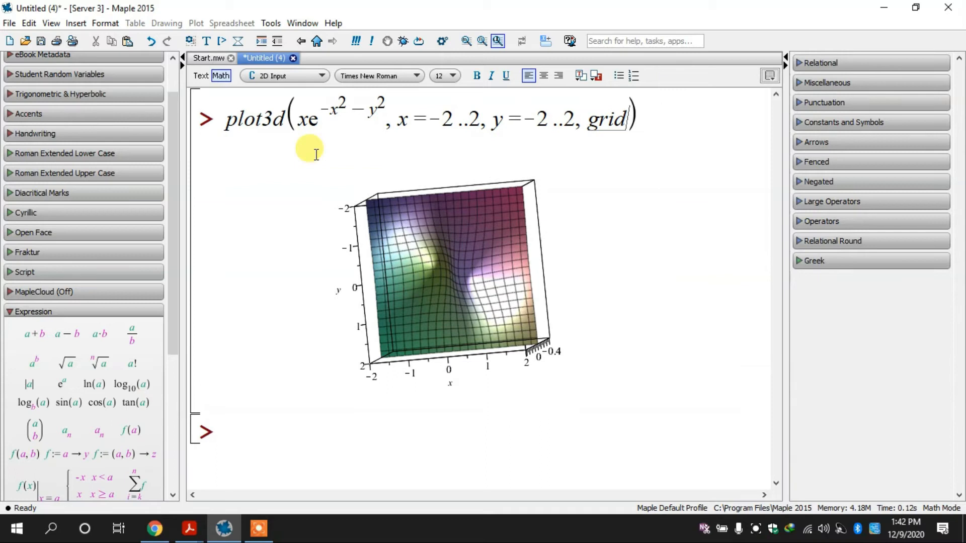
{"action": "key", "text": "BackSpace"}
{"action": "key", "text": "BackSpace"}
Add color = x after the y range, execute the command, and rotate the colored surface
{"action": "type", "text": "colot"}
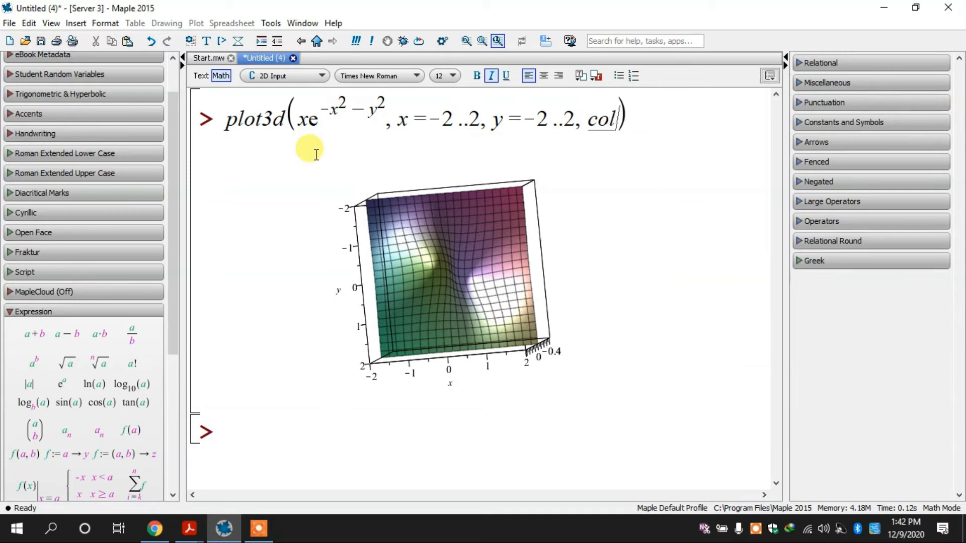
{"action": "type", "text": "=x"}
{"action": "key", "text": "Return"}
{"action": "left_click", "coordinate": [436, 277]}
{"action": "left_click_drag", "start_coordinate": [435, 276], "coordinate": [646, 382]}
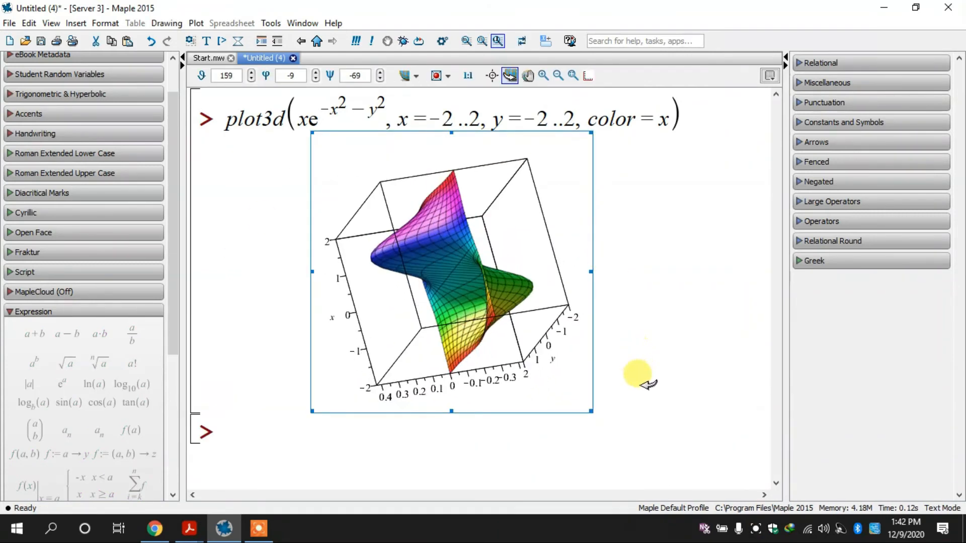
Try color = z as the color option in the plot3d command and execute it
{"action": "left_click_drag", "start_coordinate": [673, 132], "coordinate": [672, 121]}
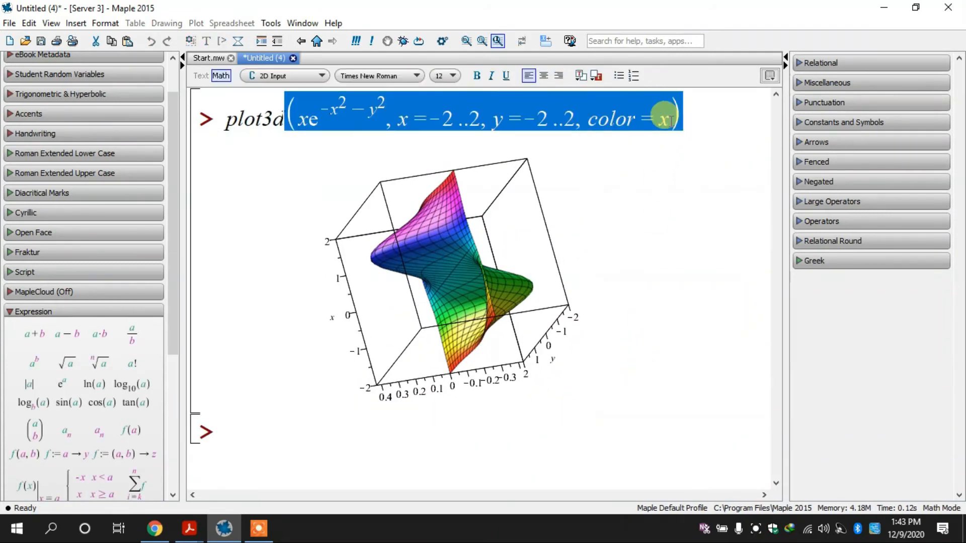
{"action": "left_click", "coordinate": [668, 120]}
{"action": "key", "text": "BackSpace"}
{"action": "type", "text": "z"}
{"action": "key", "text": "Return"}
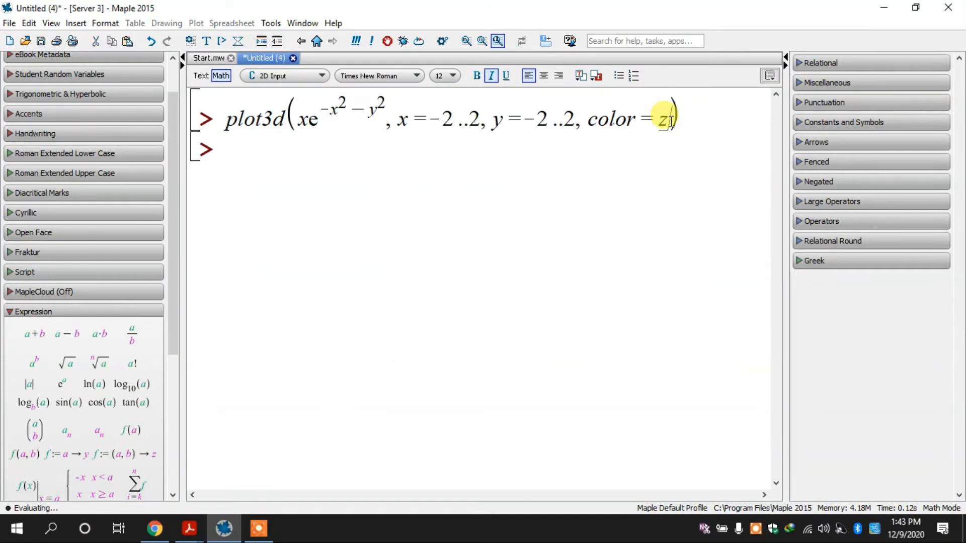
Set the color option to y, execute the plot3d command, and rotate the resulting surface
{"action": "left_click_drag", "start_coordinate": [669, 114], "coordinate": [664, 117]}
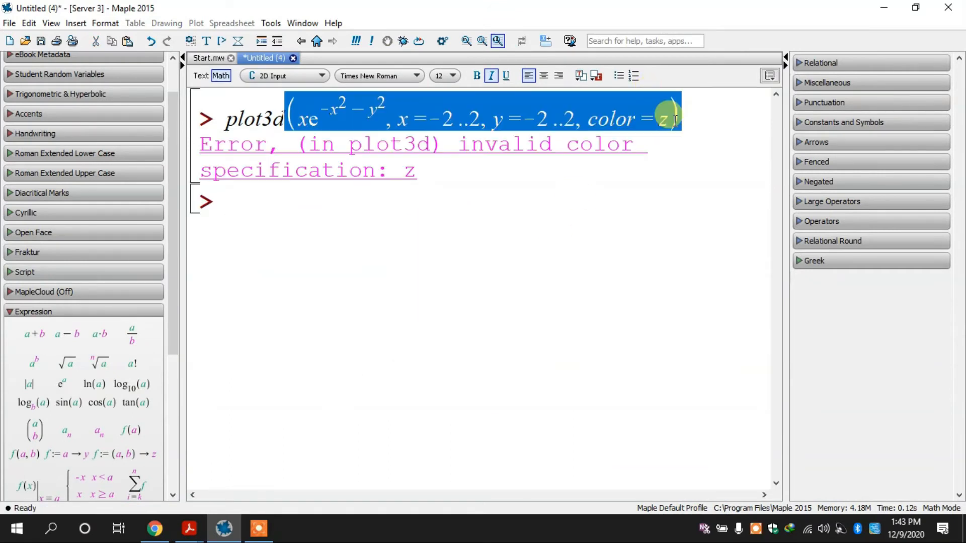
{"action": "left_click", "coordinate": [663, 121]}
{"action": "key", "text": "BackSpace"}
{"action": "type", "text": "y"}
{"action": "key", "text": "Return"}
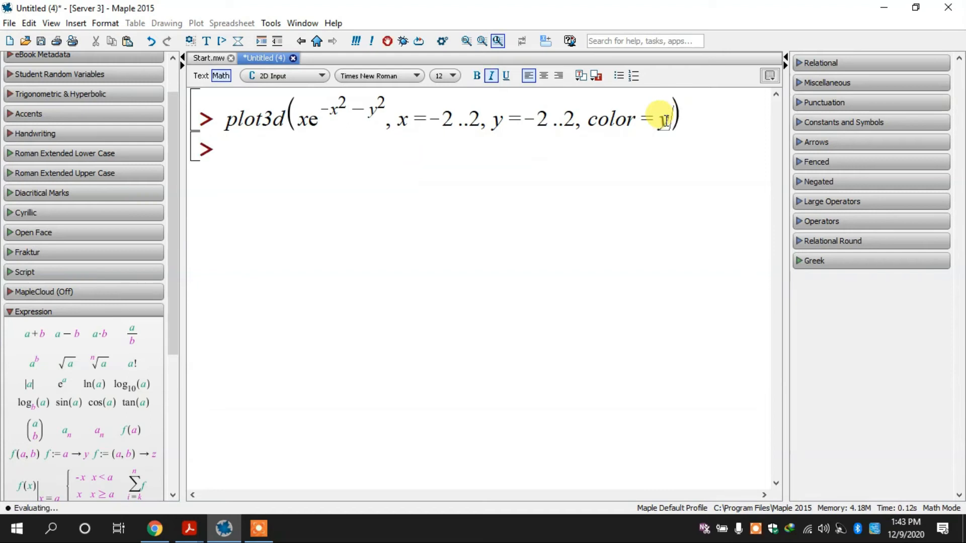
{"action": "left_click_drag", "start_coordinate": [523, 215], "coordinate": [649, 402]}
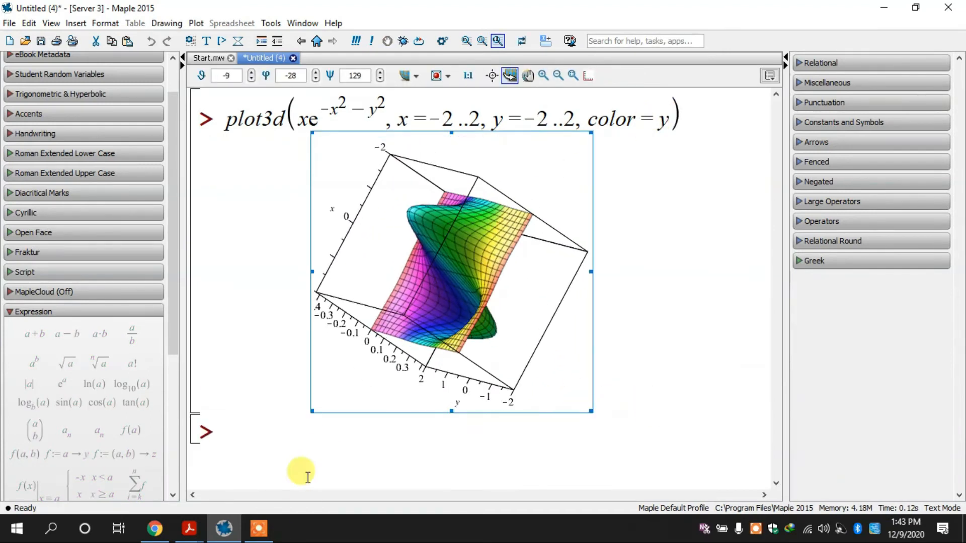
Switch to the 3d Plots in Maple PDF and examine the examples of plotting several surfaces together and coloring each one separately
{"action": "left_click", "coordinate": [196, 528]}
{"action": "scroll", "coordinate": [390, 309], "scroll_direction": "down", "scroll_amount": 5}
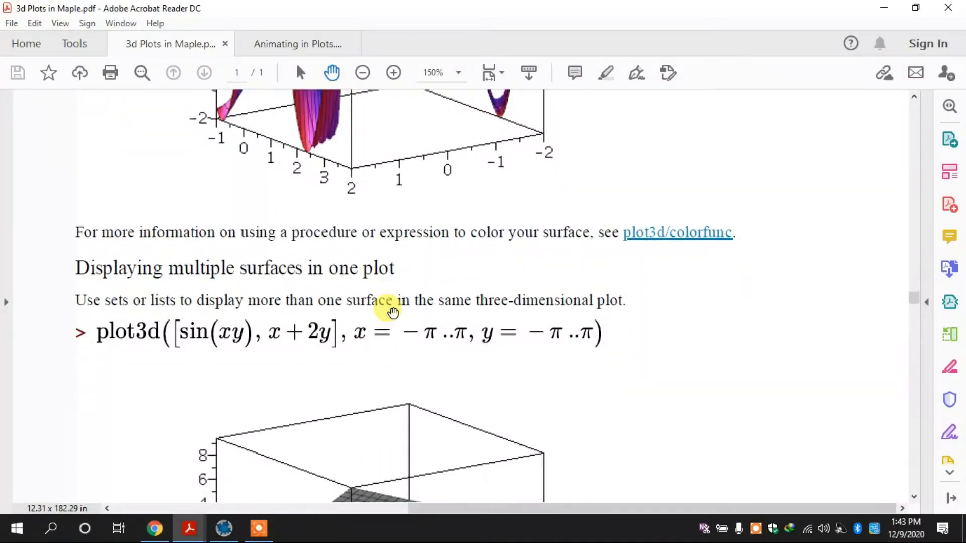
{"action": "scroll", "coordinate": [393, 312], "scroll_direction": "down", "scroll_amount": 10}
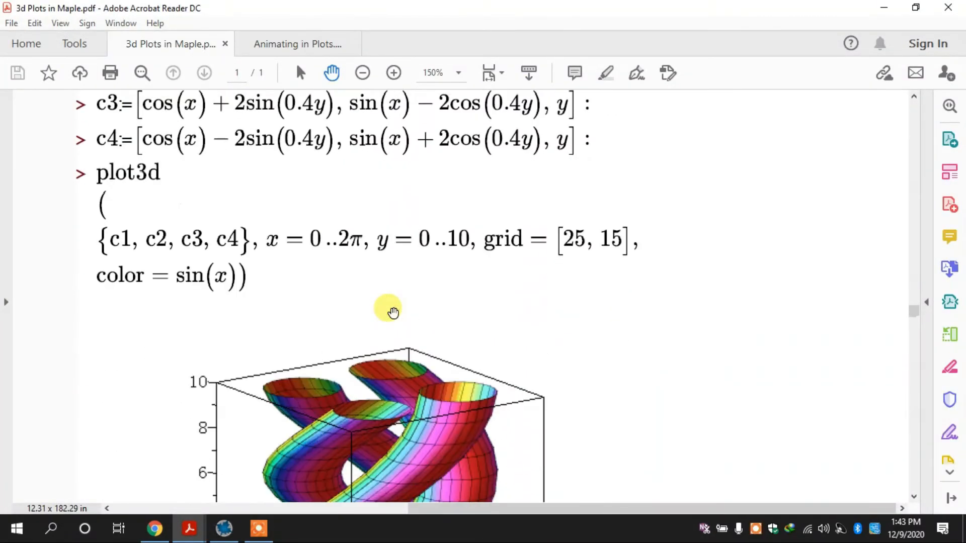
{"action": "scroll", "coordinate": [393, 313], "scroll_direction": "down", "scroll_amount": 8}
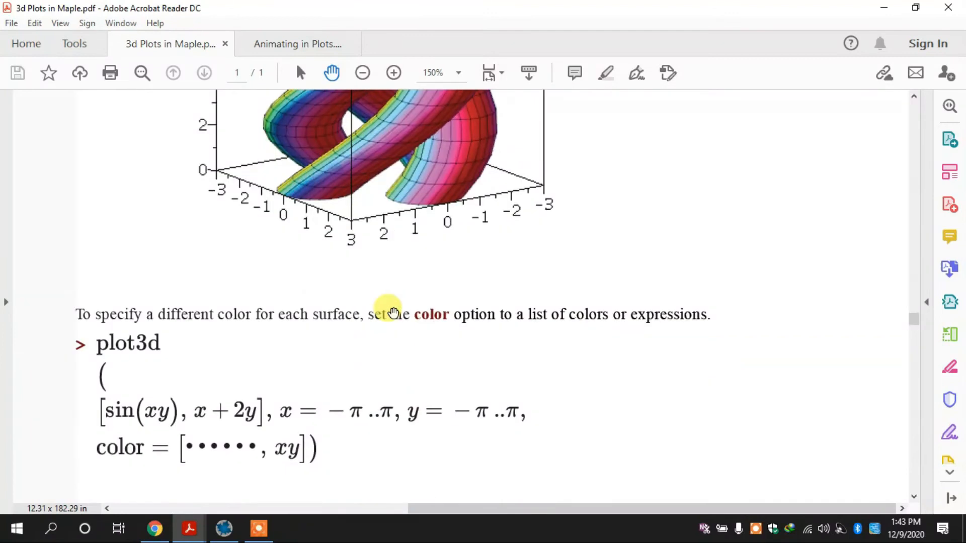
{"action": "scroll", "coordinate": [387, 307], "scroll_direction": "down", "scroll_amount": 3}
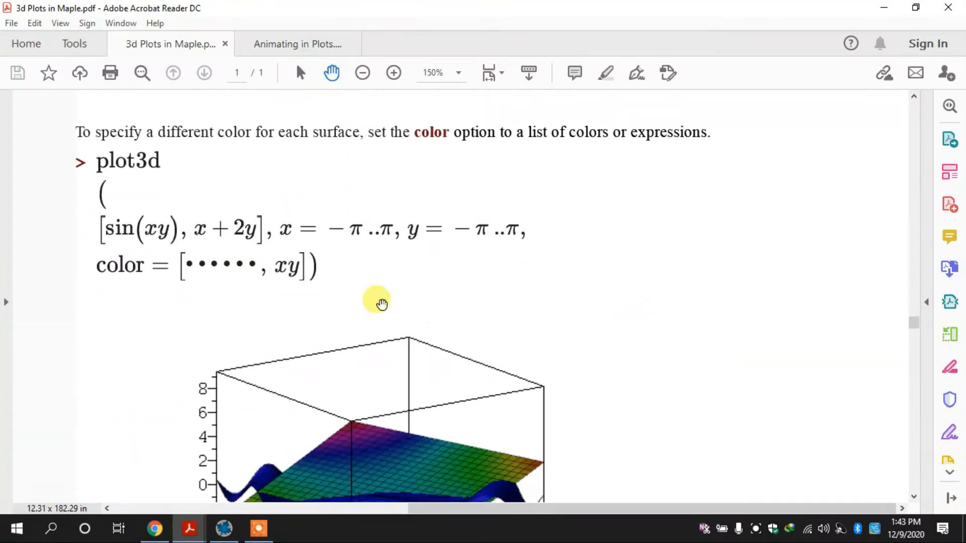
{"action": "left_click", "coordinate": [361, 73]}
{"action": "left_click", "coordinate": [361, 79]}
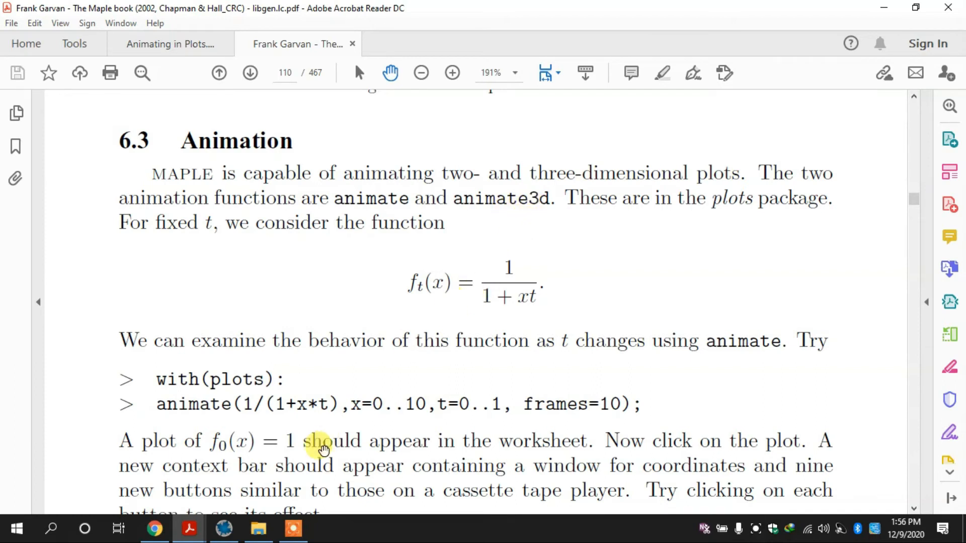
Check the animation example in the Maple book PDF, switch to Maple, and execute with(plots) without a terminator
{"action": "scroll", "coordinate": [239, 360], "scroll_direction": "down", "scroll_amount": 5}
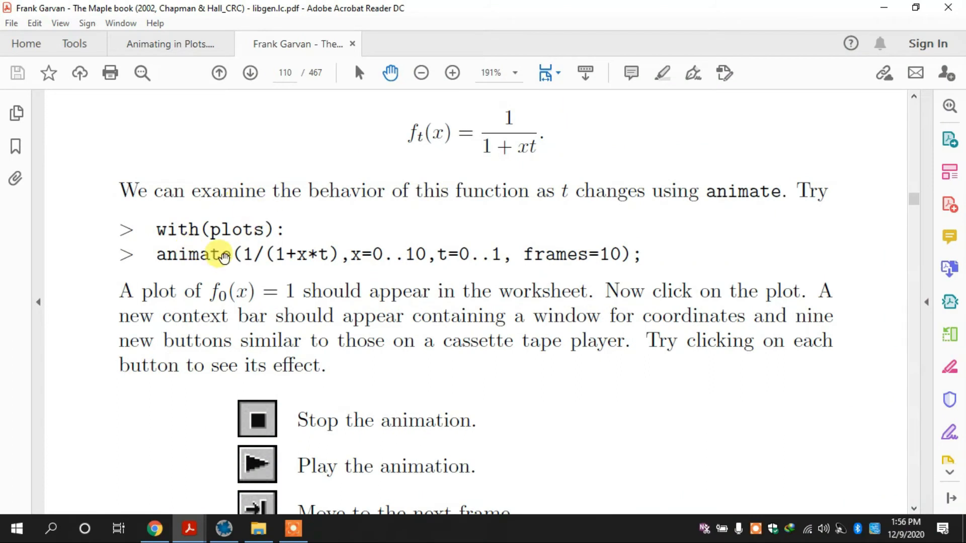
{"action": "left_click", "coordinate": [226, 528]}
{"action": "type", "text": "wit"}
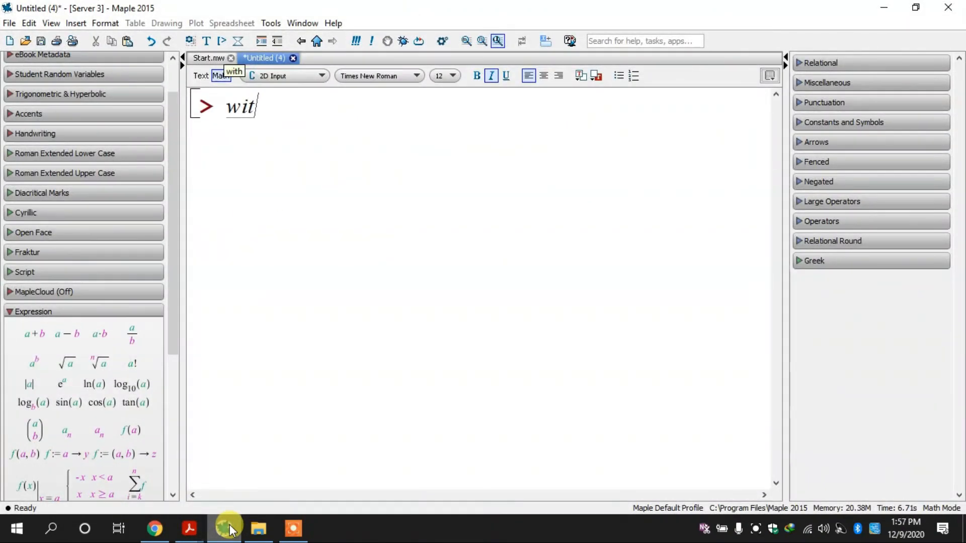
{"action": "type", "text": "h(plots"}
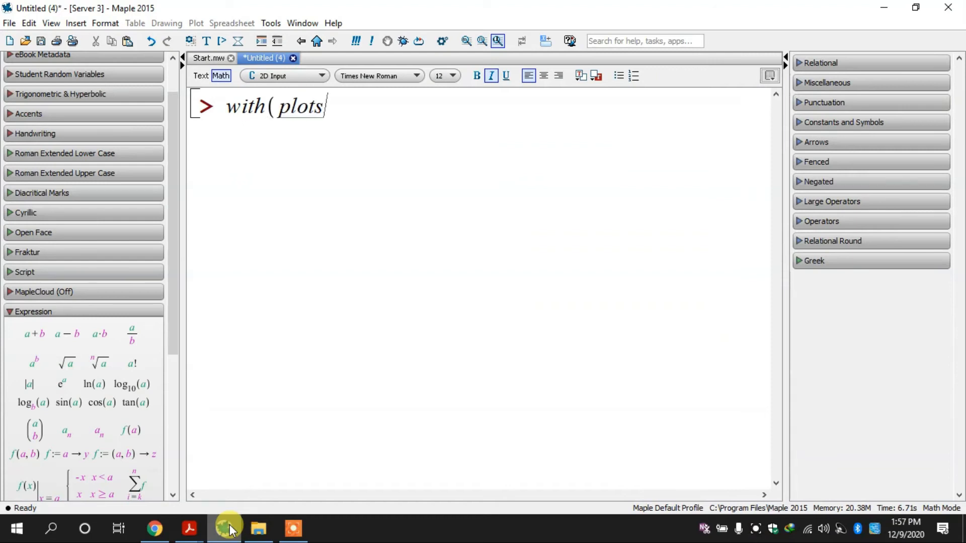
{"action": "key", "text": "Return"}
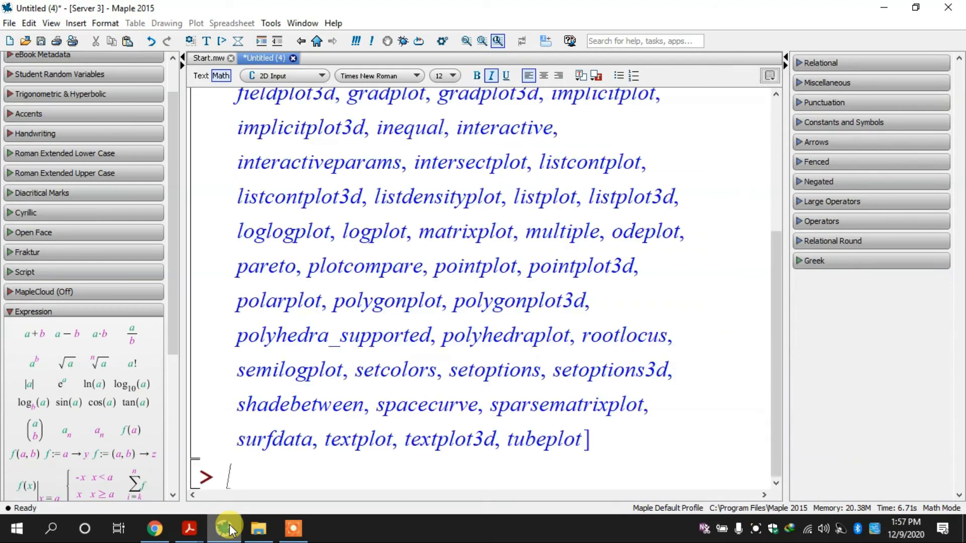
Clear the whole worksheet and enter with(plots): ending in a colon to load the package without listing its commands
{"action": "key", "text": "Up"}
{"action": "key", "text": "Up"}
{"action": "key", "text": "Up"}
{"action": "key", "text": "Up"}
{"action": "key", "text": "Up"}
{"action": "key", "text": "Up"}
{"action": "key", "text": "Up"}
{"action": "key", "text": "Up"}
{"action": "key", "text": "Up"}
{"action": "key", "text": "Up"}
{"action": "key", "text": "Up"}
{"action": "key", "text": "Up"}
{"action": "key", "text": "Up"}
{"action": "key", "text": "Up"}
{"action": "key", "text": "Up"}
{"action": "key", "text": "Up"}
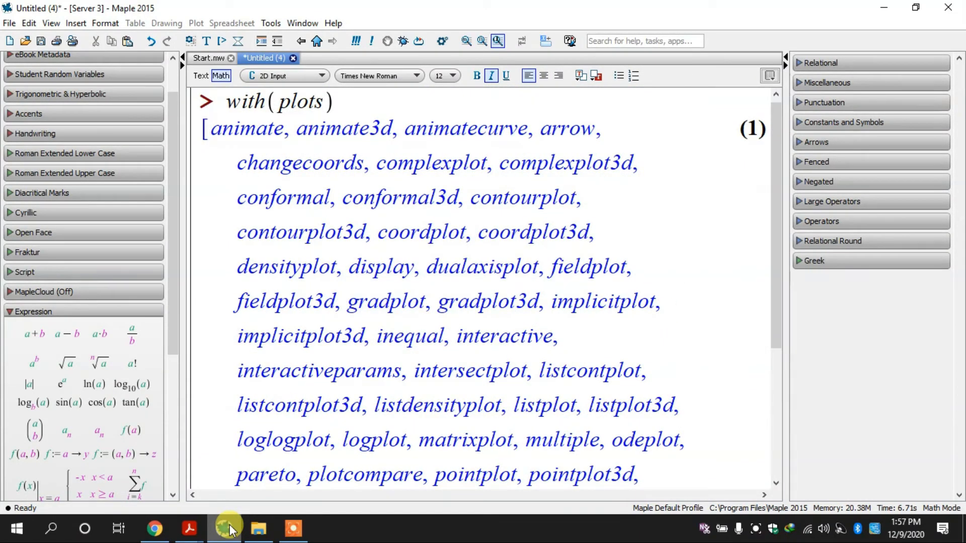
{"action": "key", "text": "ctrl+a"}
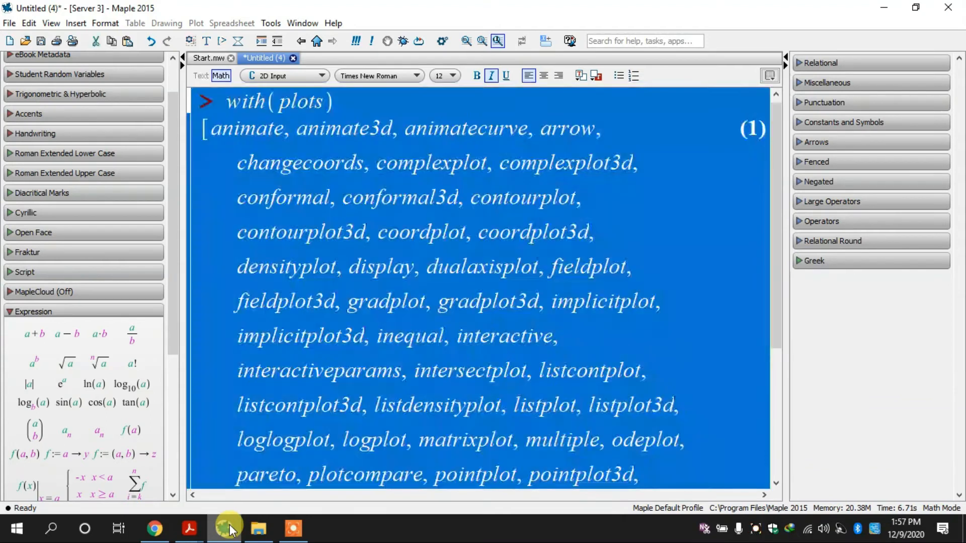
{"action": "key", "text": "Delete"}
{"action": "type", "text": "with("}
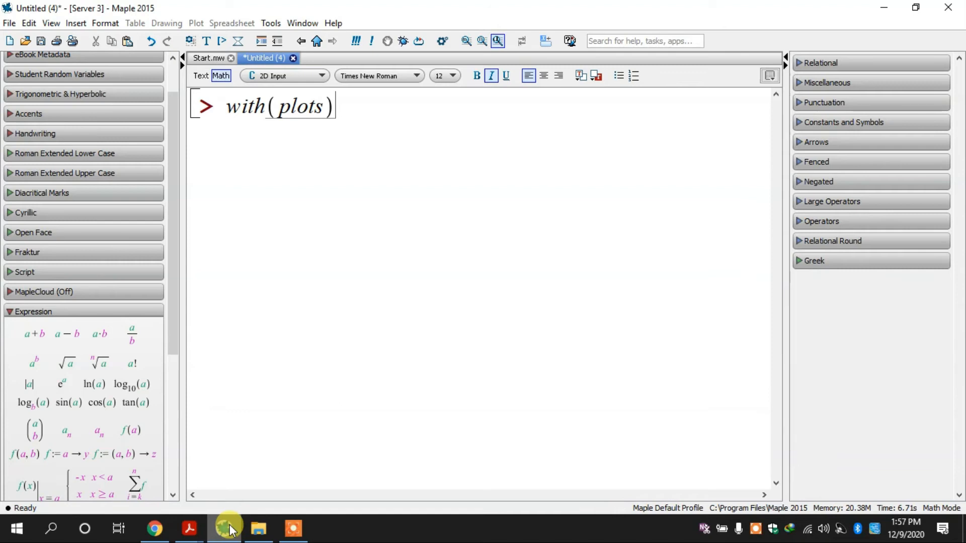
{"action": "key", "text": "Return"}
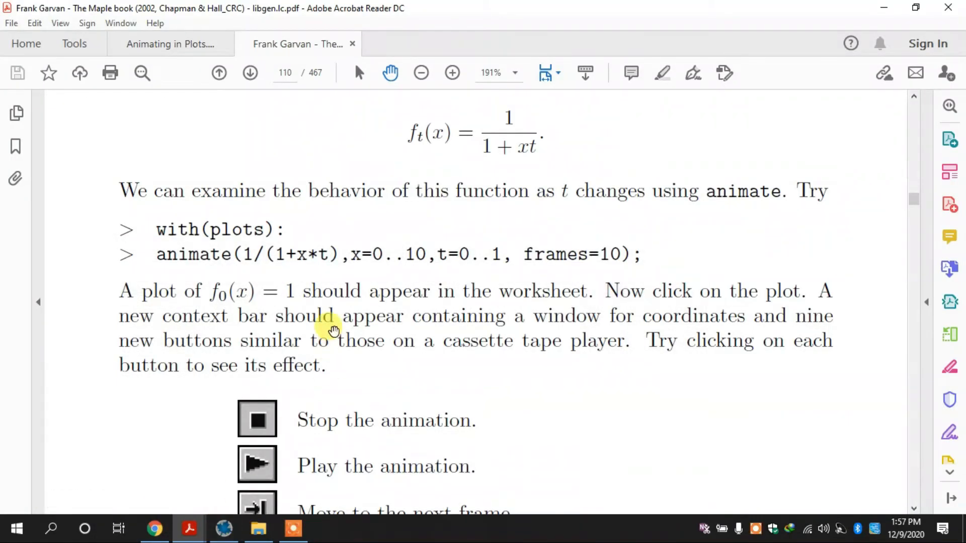
Switch to the Maple book PDF and examine the animate example's function, x range, t range and frames option
{"action": "left_click", "coordinate": [358, 73]}
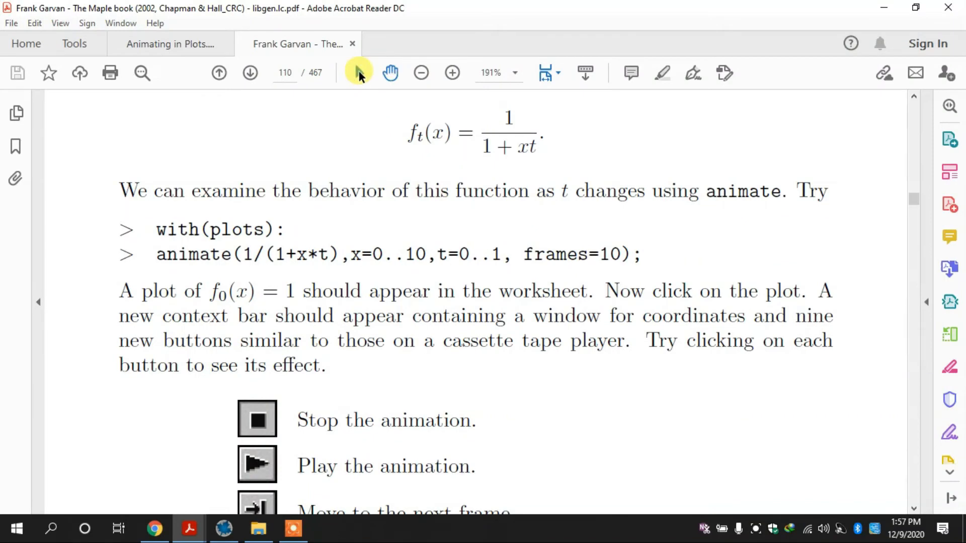
{"action": "triple_click", "coordinate": [197, 260]}
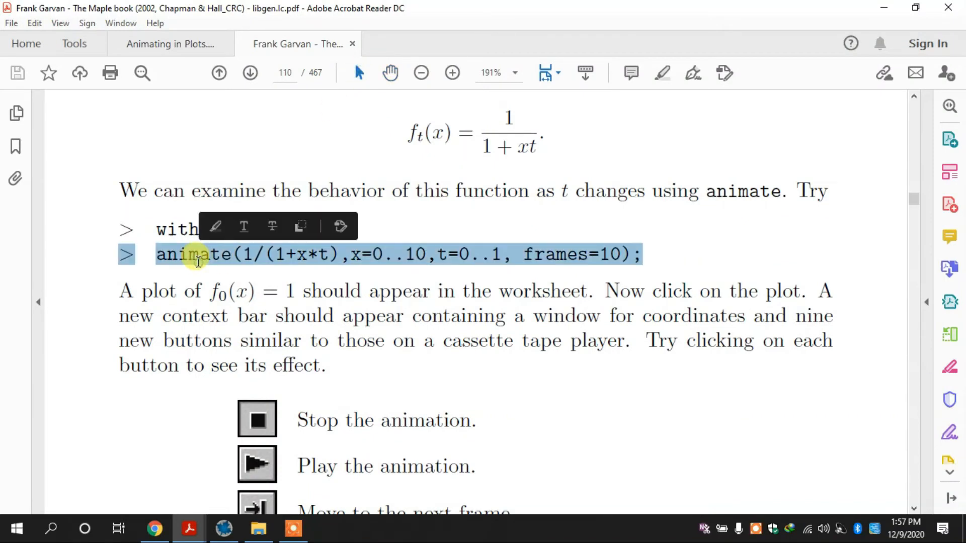
{"action": "left_click", "coordinate": [368, 257]}
{"action": "left_click_drag", "start_coordinate": [245, 253], "coordinate": [504, 259]}
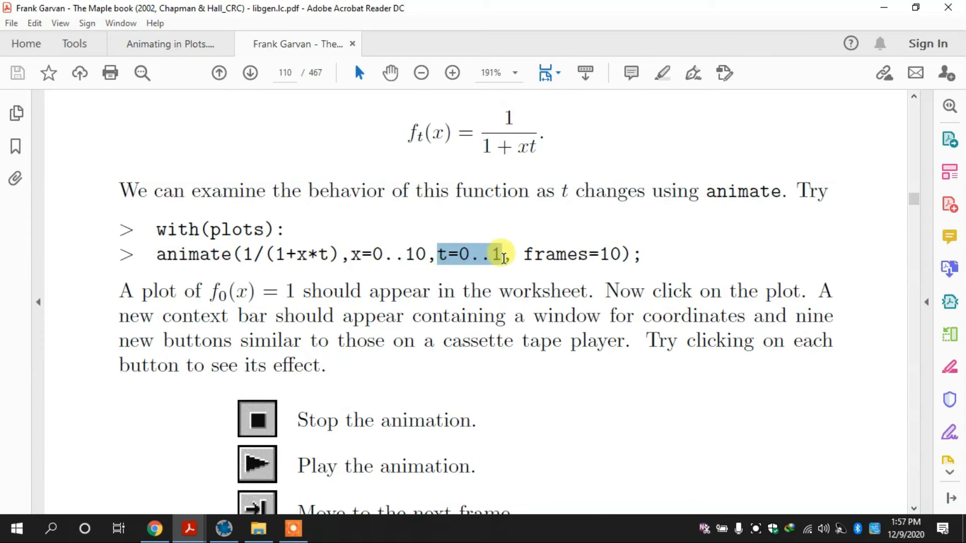
{"action": "double_click", "coordinate": [534, 255]}
{"action": "left_click", "coordinate": [596, 247]}
Copy animate(1/(1+x*t),x=0..10,t=0..1, frames=10); from the PDF and paste it below with(plots): in the Maple worksheet
{"action": "left_click_drag", "start_coordinate": [649, 252], "coordinate": [164, 255]}
{"action": "key", "text": "ctrl+c"}
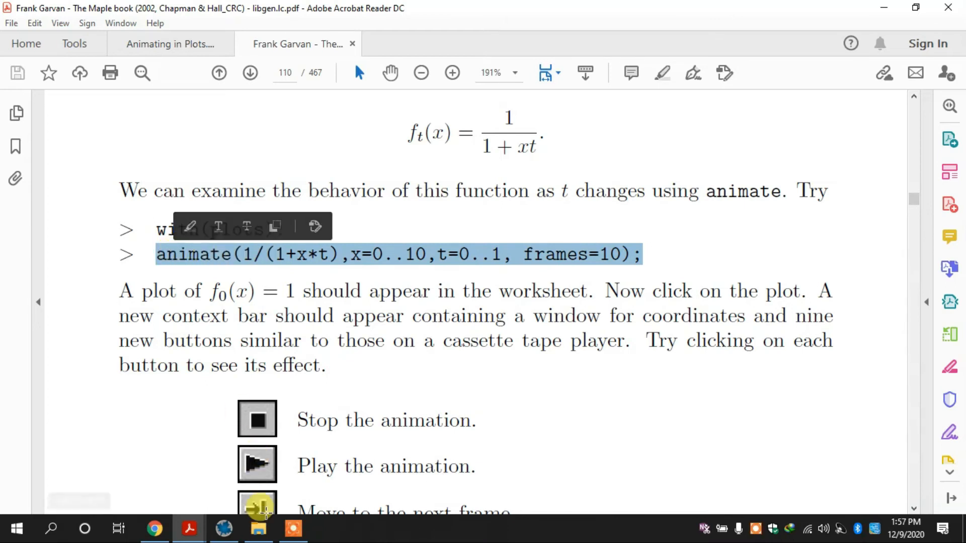
{"action": "left_click", "coordinate": [224, 528]}
{"action": "key", "text": "ctrl+v"}
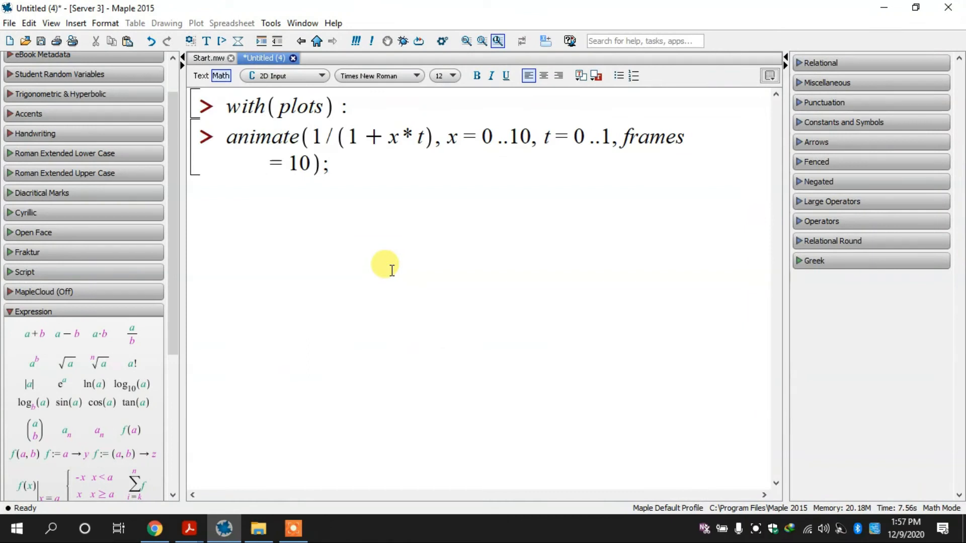
Remove the frames = 10 option from the animate command, execute it, and select the resulting plot
{"action": "key", "text": "BackSpace"}
{"action": "key", "text": "BackSpace"}
{"action": "key", "text": "BackSpace"}
{"action": "key", "text": "BackSpace"}
{"action": "key", "text": "BackSpace"}
{"action": "key", "text": "BackSpace"}
{"action": "key", "text": "BackSpace"}
{"action": "key", "text": "BackSpace"}
{"action": "key", "text": "BackSpace"}
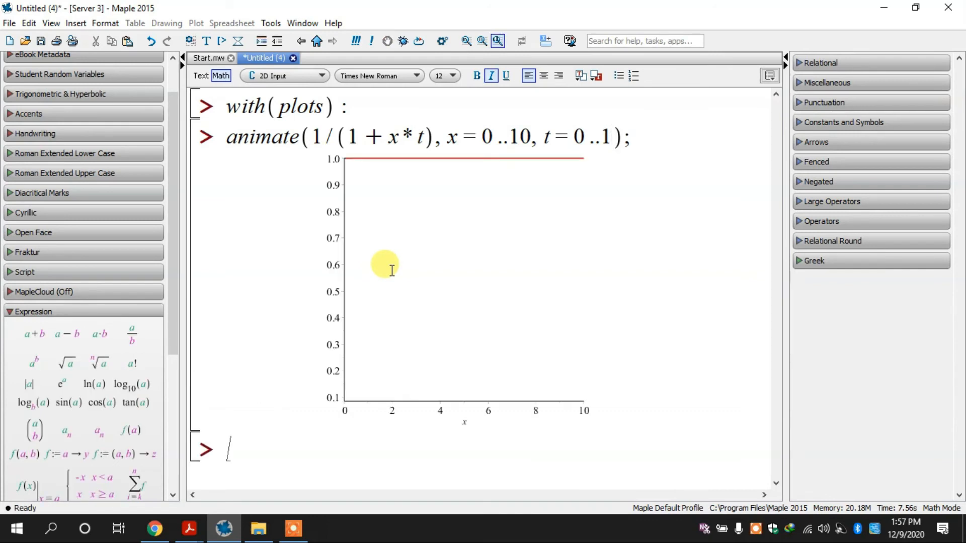
{"action": "left_click", "coordinate": [424, 272]}
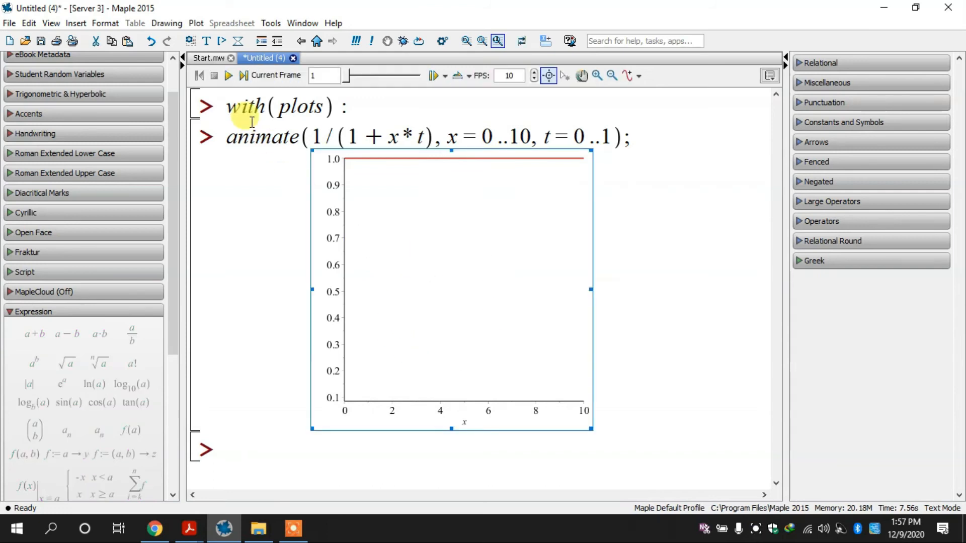
Play the animation of 1/(1+x*t), set its playback speed to 20 FPS, and replay it
{"action": "left_click", "coordinate": [228, 79]}
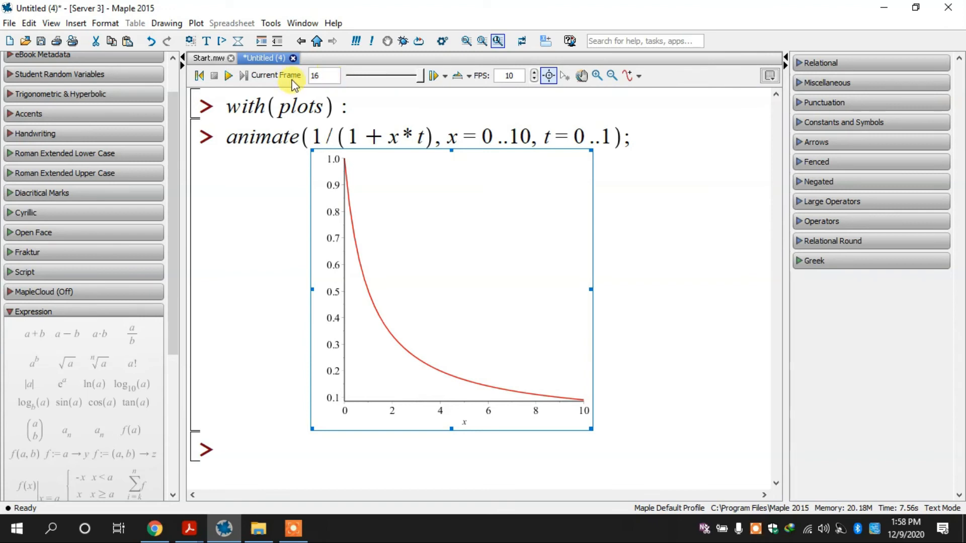
{"action": "double_click", "coordinate": [315, 77]}
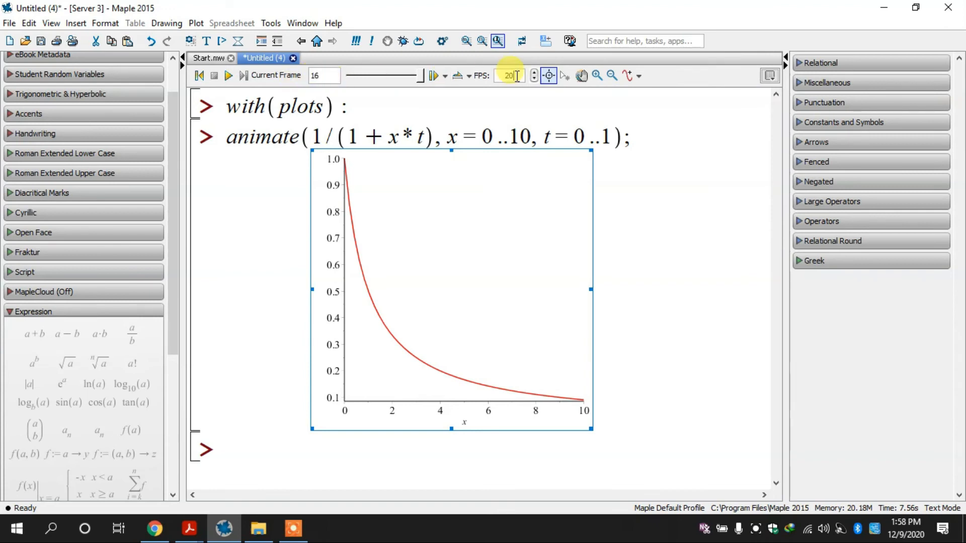
{"action": "left_click", "coordinate": [228, 76]}
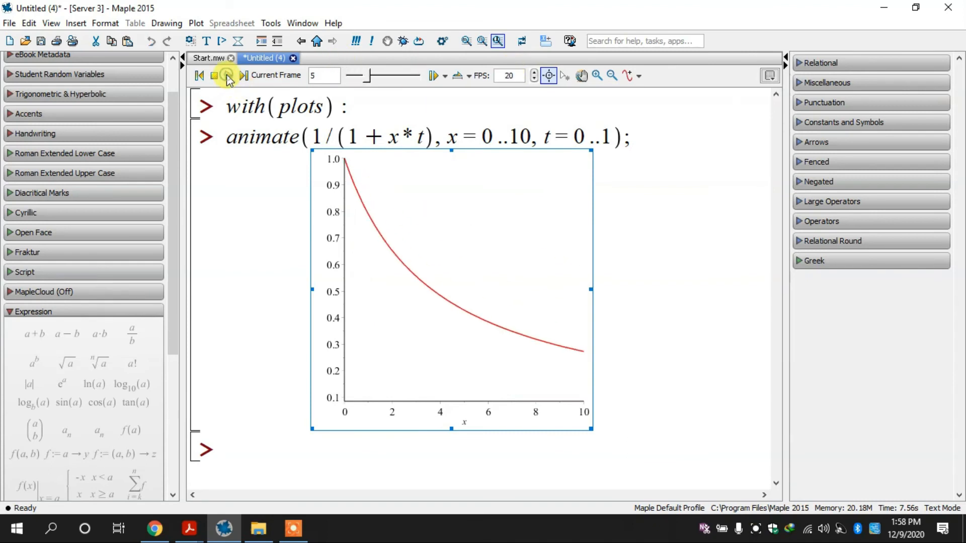
Append a frame = 30 option after the t range in the animate command and execute it
{"action": "left_click", "coordinate": [610, 137]}
{"action": "type", "text": ",frame"}
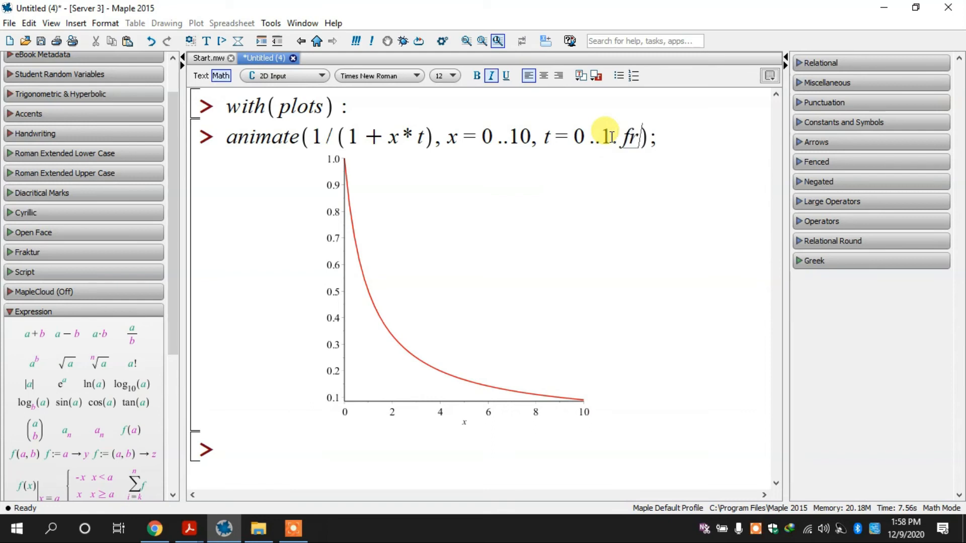
{"action": "left_click", "coordinate": [233, 531]}
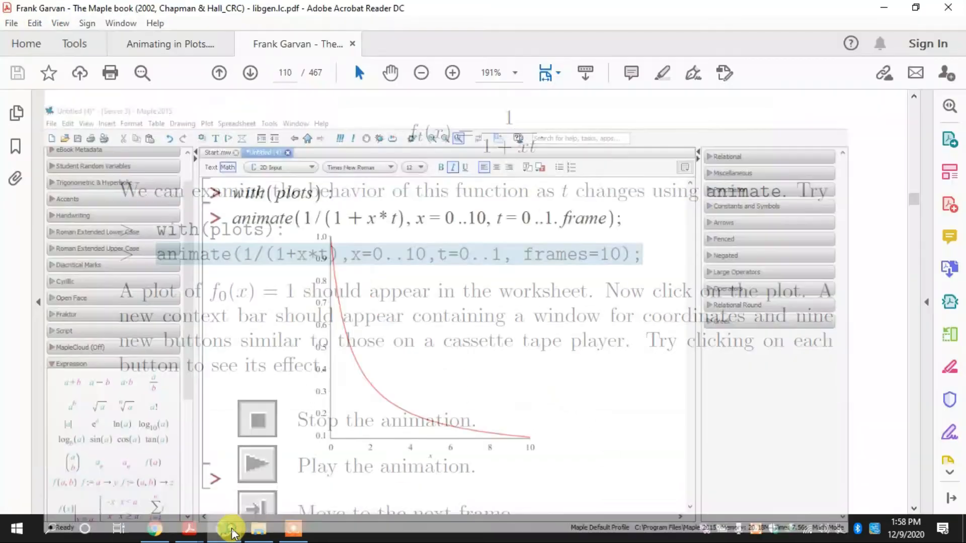
{"action": "left_click", "coordinate": [233, 531]}
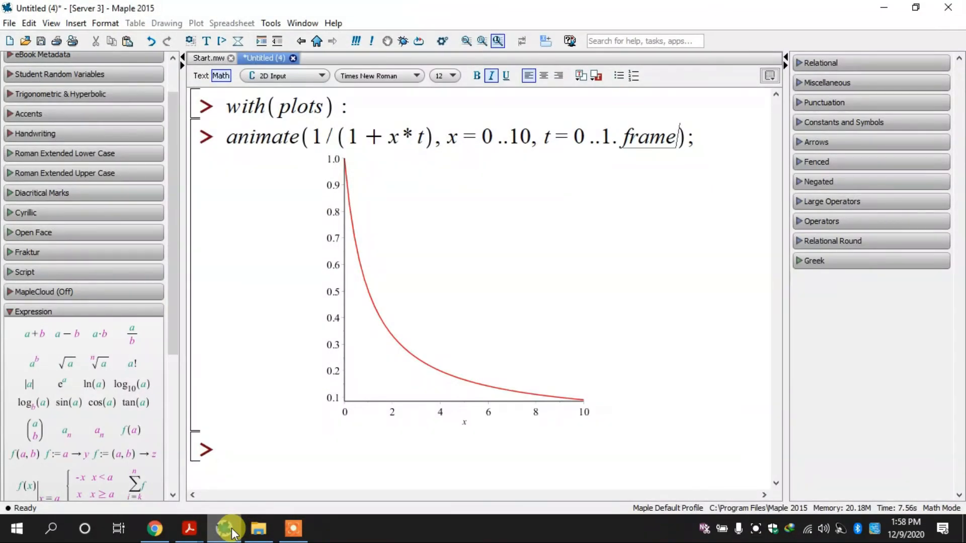
{"action": "type", "text": "=30"}
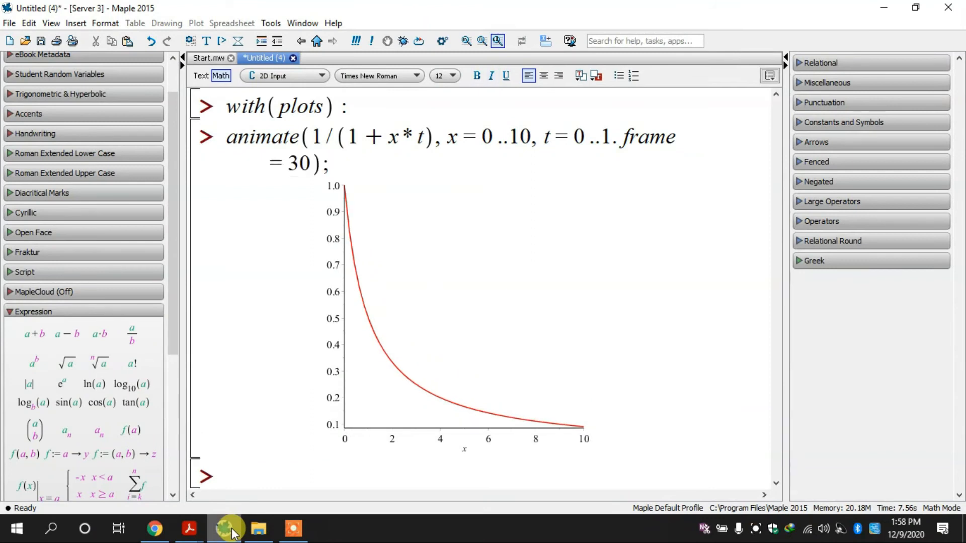
{"action": "key", "text": "Return"}
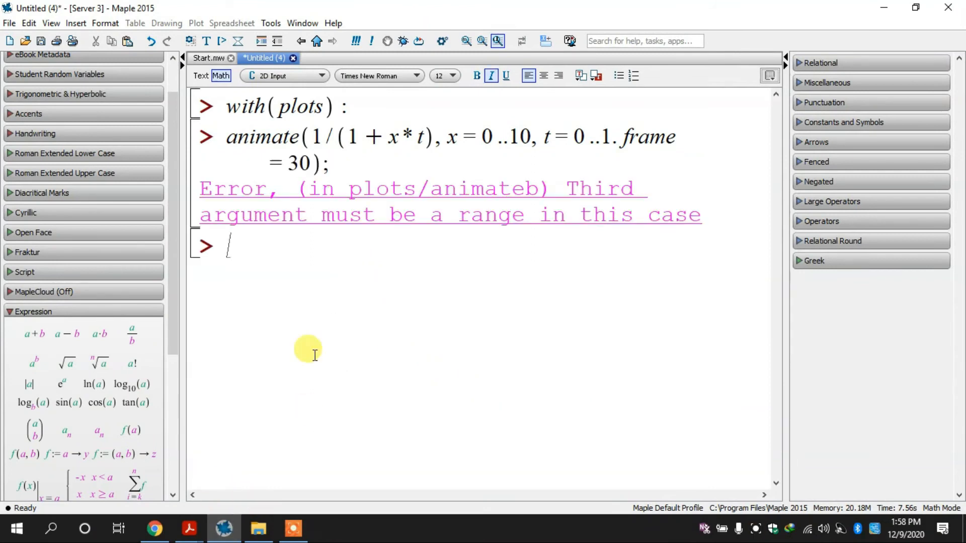
Check the option's spelling in the Maple book PDF and correct frame to frames in the animate command
{"action": "key", "text": "ctrl+z"}
{"action": "left_click", "coordinate": [220, 536]}
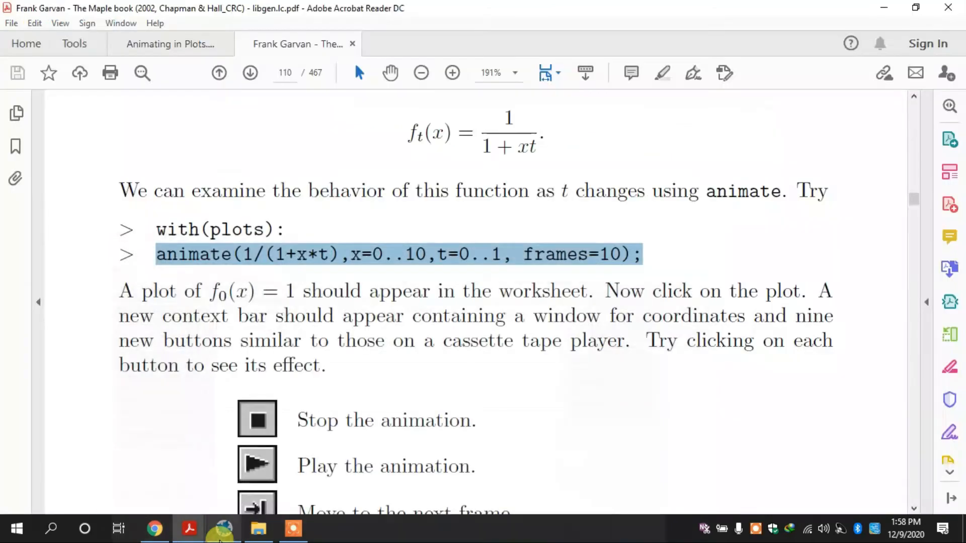
{"action": "left_click", "coordinate": [221, 536]}
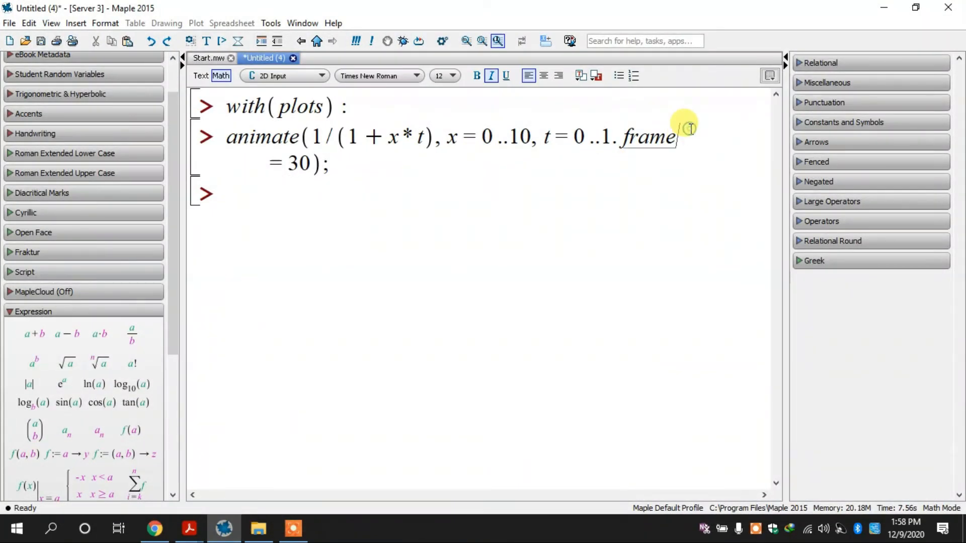
{"action": "key", "text": "Return"}
{"action": "key", "text": "ctrl+z"}
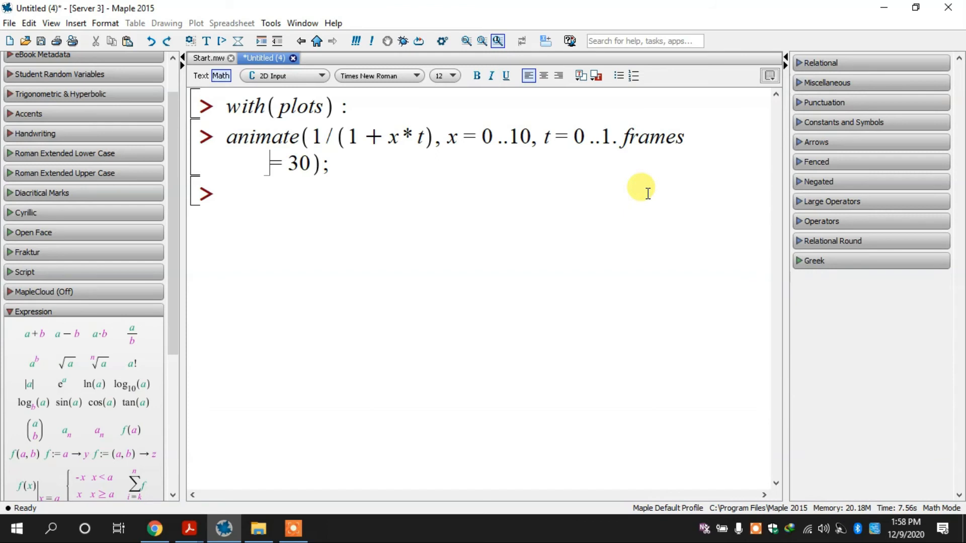
Replace the period before frames = 30 with a comma, execute the animate command, and play the resulting animation
{"action": "left_click", "coordinate": [617, 139]}
{"action": "key", "text": "Return"}
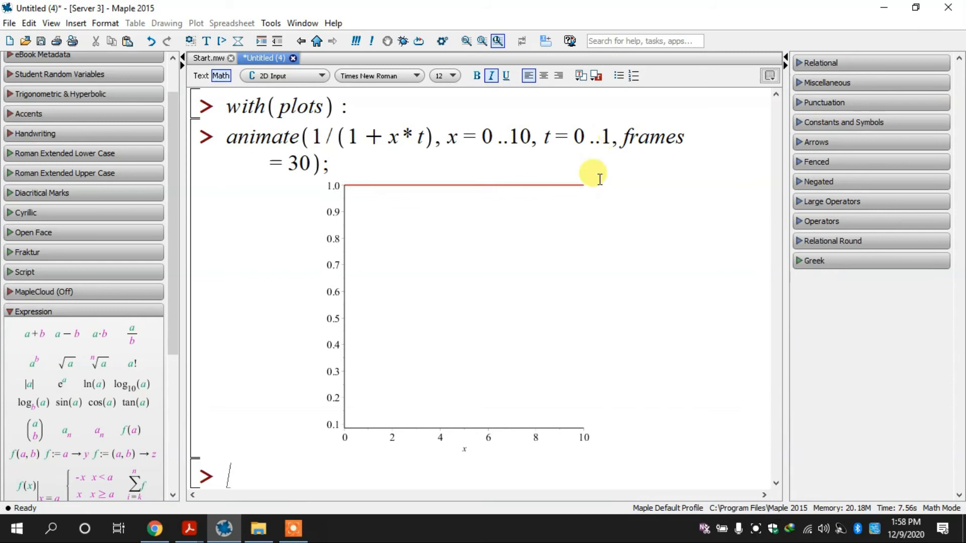
{"action": "left_click", "coordinate": [403, 240]}
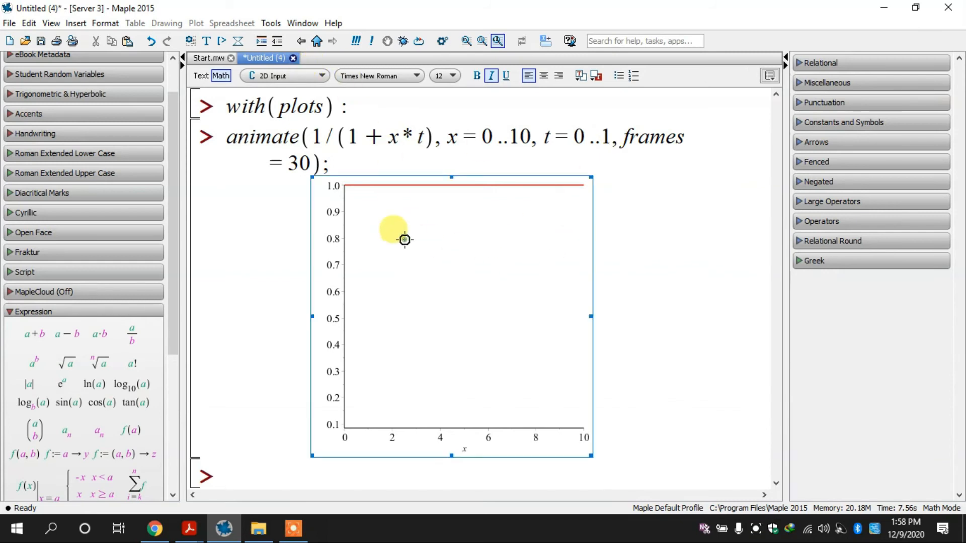
{"action": "left_click", "coordinate": [229, 76]}
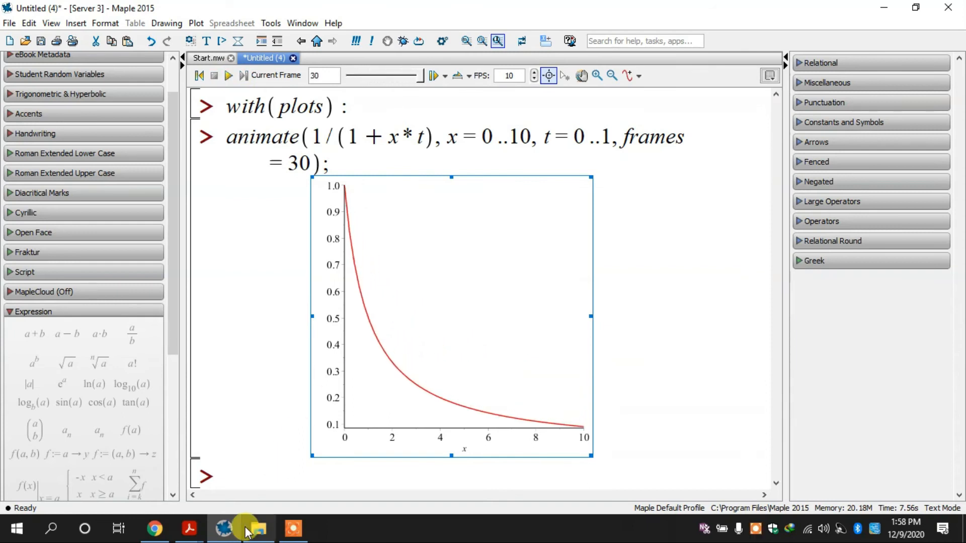
Examine the animation control descriptions and the parametric animate example in the Maple book PDF, then return to the Maple worksheet
{"action": "mouse_move", "coordinate": [206, 534]}
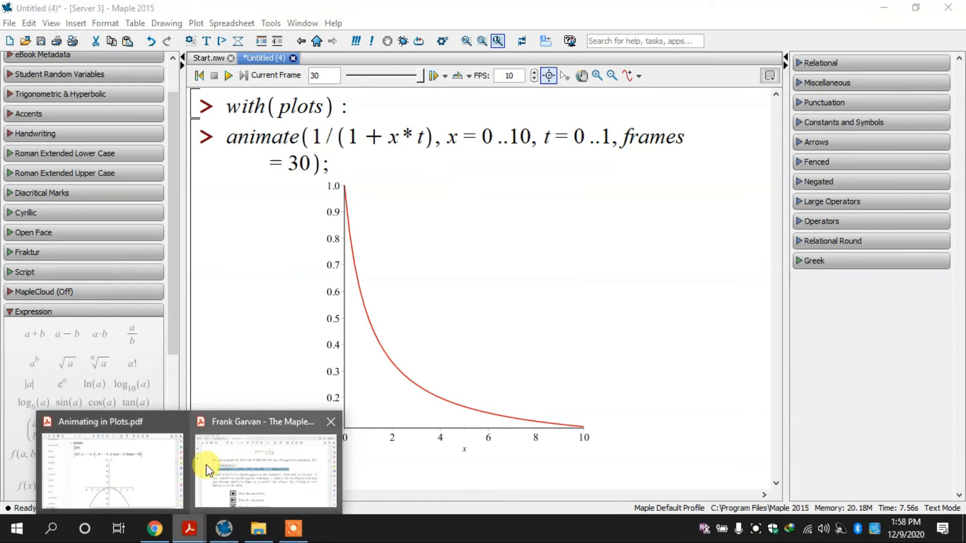
{"action": "left_click", "coordinate": [280, 450]}
{"action": "left_click", "coordinate": [402, 291]}
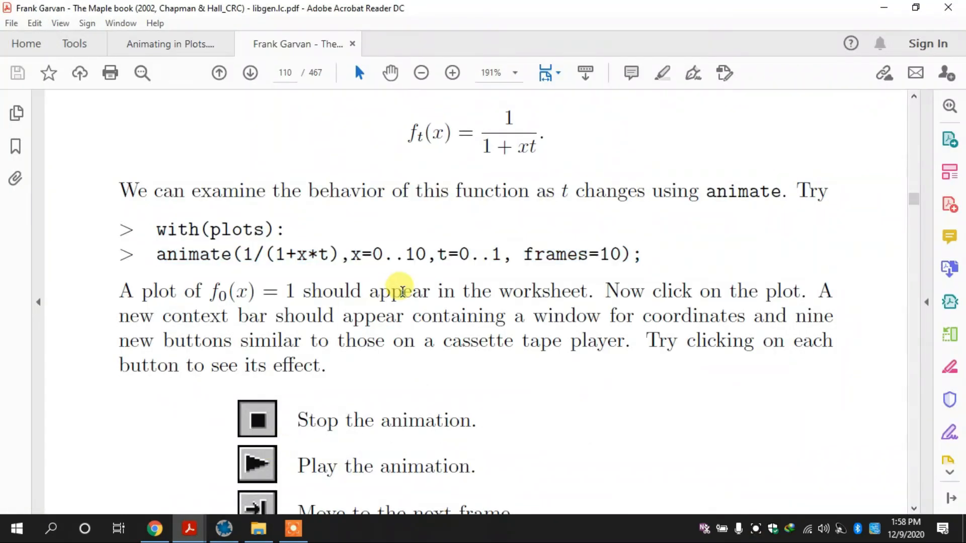
{"action": "left_click", "coordinate": [392, 79]}
{"action": "scroll", "coordinate": [393, 79], "scroll_direction": "down", "scroll_amount": 7}
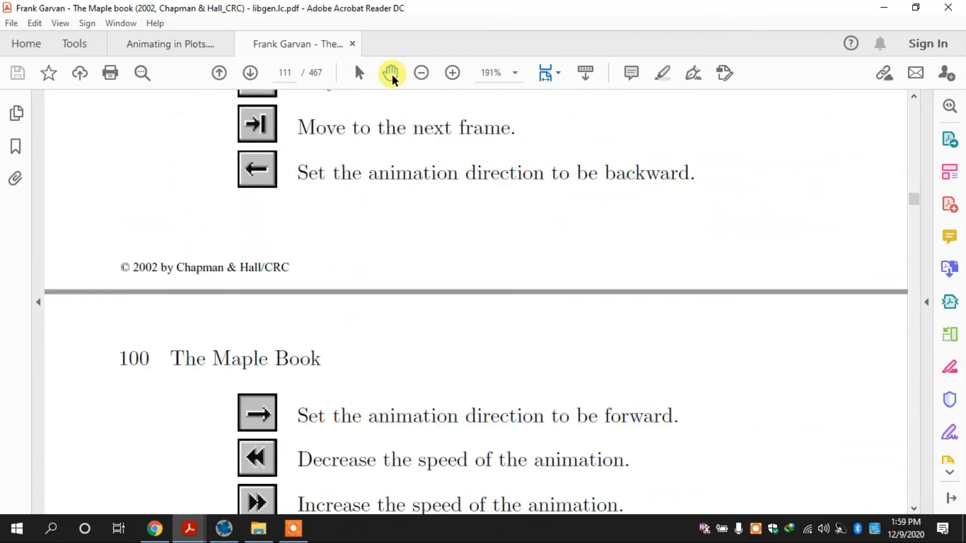
{"action": "scroll", "coordinate": [347, 198], "scroll_direction": "down", "scroll_amount": 5}
{"action": "scroll", "coordinate": [350, 198], "scroll_direction": "down", "scroll_amount": 7}
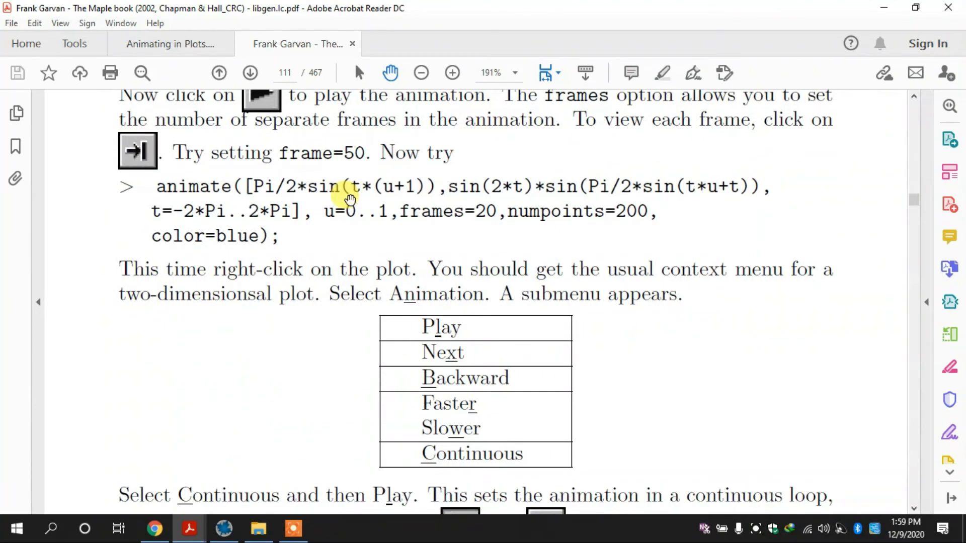
{"action": "left_click", "coordinate": [224, 529]}
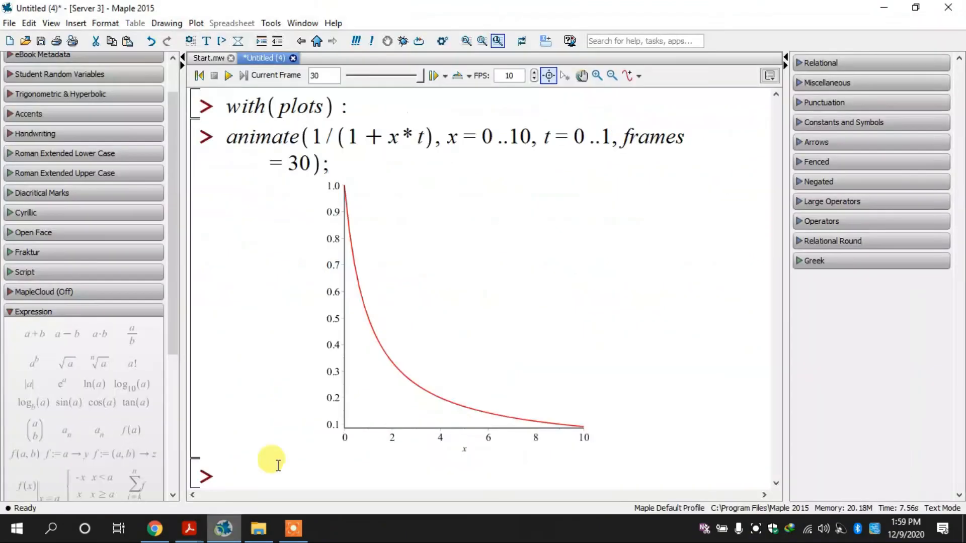